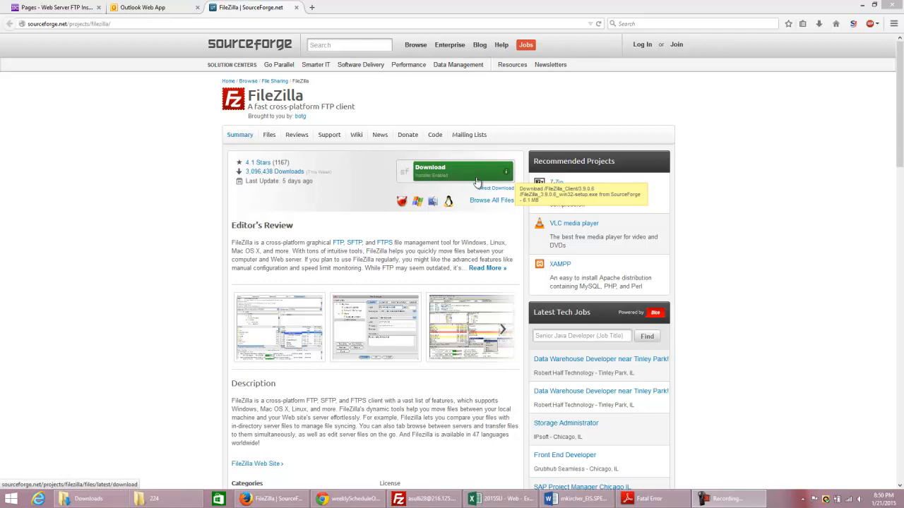
# Switch to FileZilla and highlight the host address of the FTP connection.
pyautogui.moveTo(632, 499)
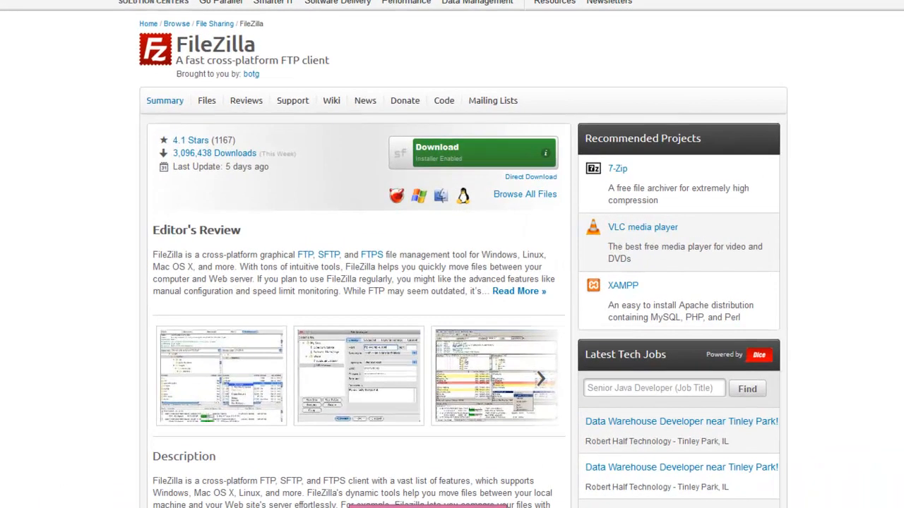
pyautogui.hotkey('alt', 'Tab')
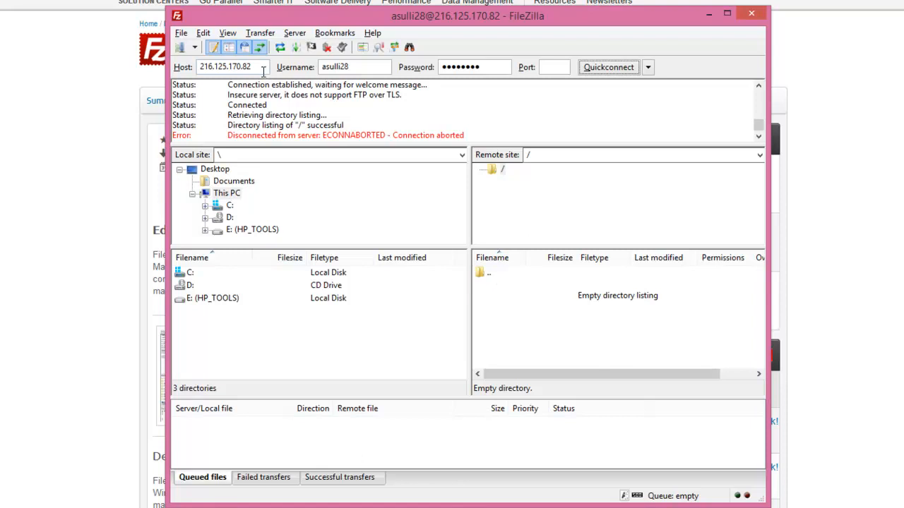
pyautogui.moveTo(264, 67); pyautogui.dragTo(202, 66)
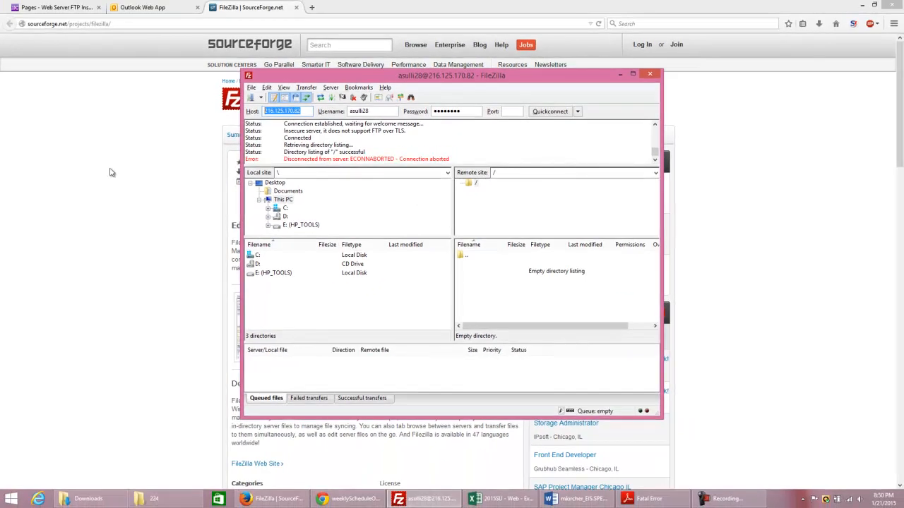
# Return to the college's Student Webs page in the browser and open its server uploading instructions.
pyautogui.click(51, 8)
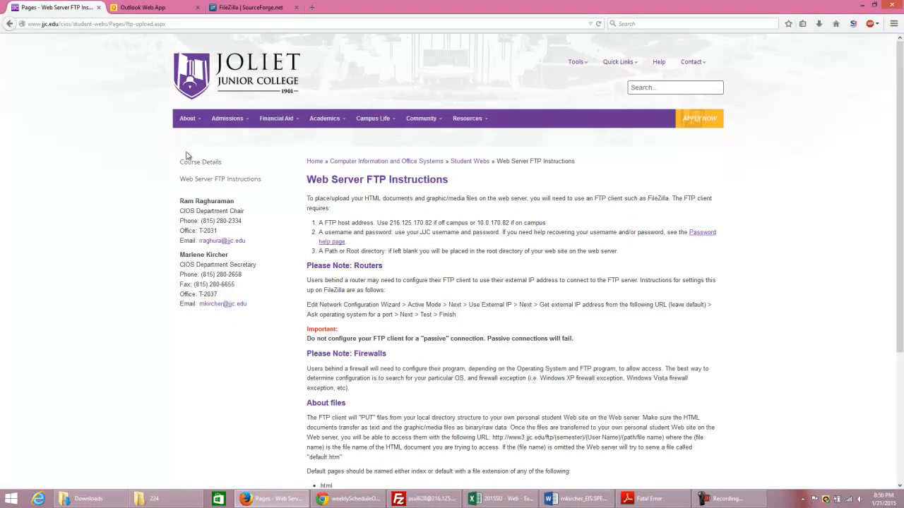
pyautogui.scroll(-2, 205, 164)
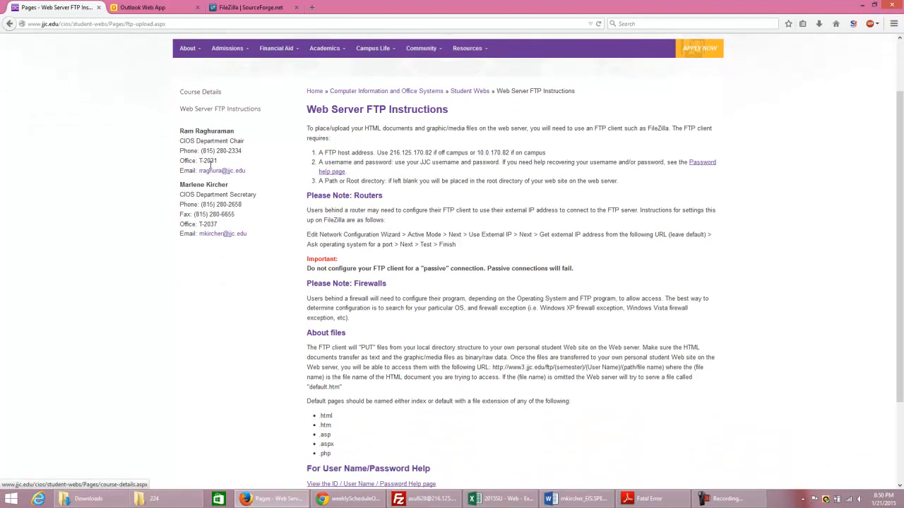
pyautogui.scroll(-2, 210, 165)
pyautogui.scroll(3, 283, 212)
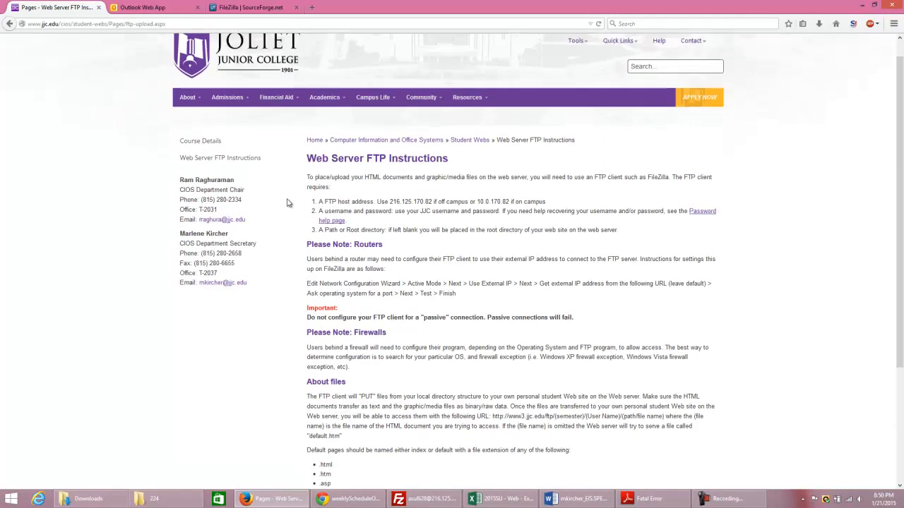
pyautogui.click(9, 23)
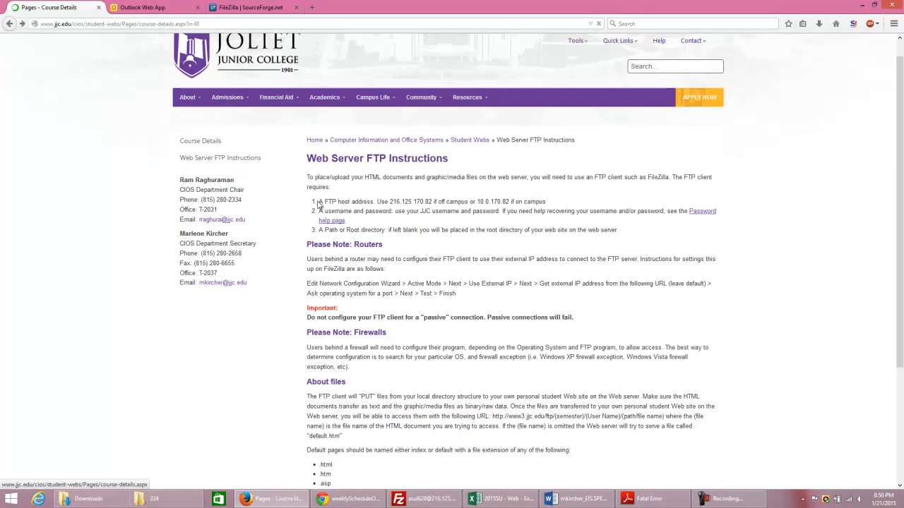
pyautogui.click(9, 23)
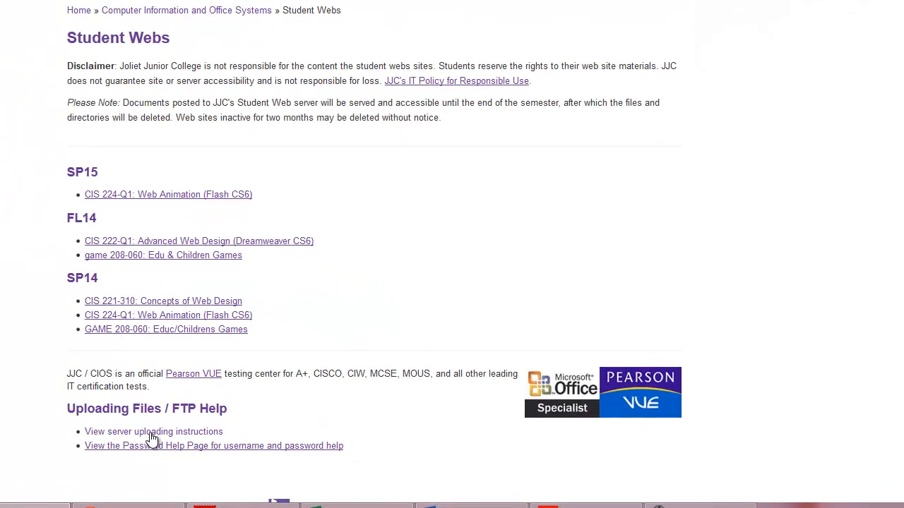
pyautogui.click(151, 433)
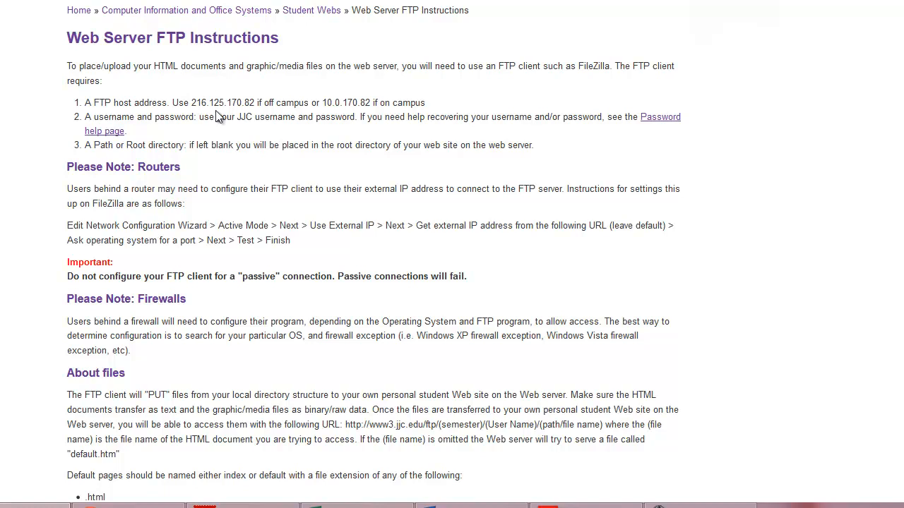
# Highlight the off-campus FTP host address and the router configuration steps in the Web Server FTP Instructions.
pyautogui.moveTo(193, 103); pyautogui.dragTo(254, 103)
pyautogui.click(256, 103)
pyautogui.moveTo(67, 170); pyautogui.dragTo(75, 224)
pyautogui.click(306, 235)
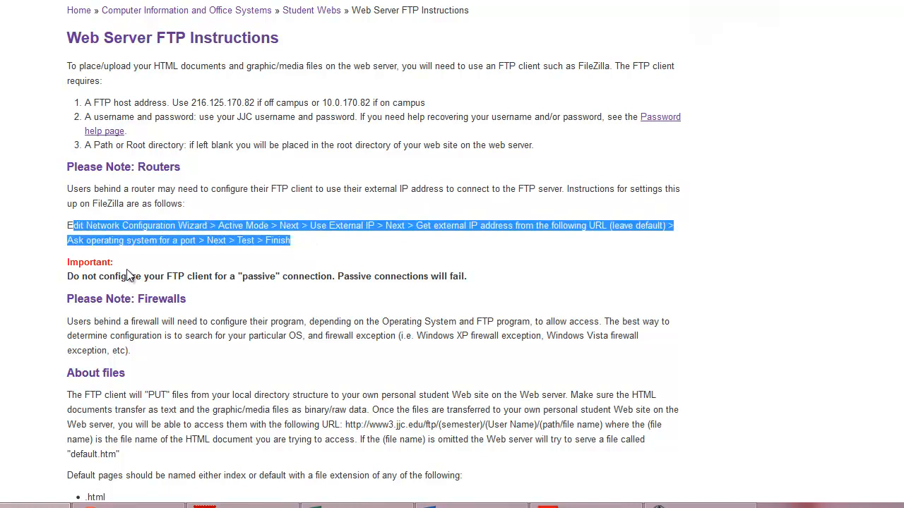
# Switch to FileZilla and reposition and shorten its window so the router instructions on the web page stay readable beneath it.
pyautogui.moveTo(264, 507)
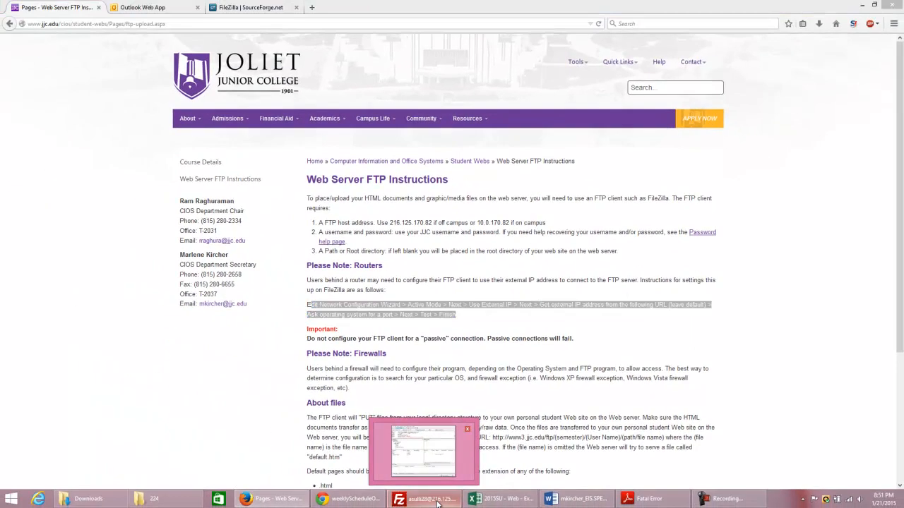
pyautogui.click(437, 502)
pyautogui.moveTo(353, 76); pyautogui.dragTo(489, 54)
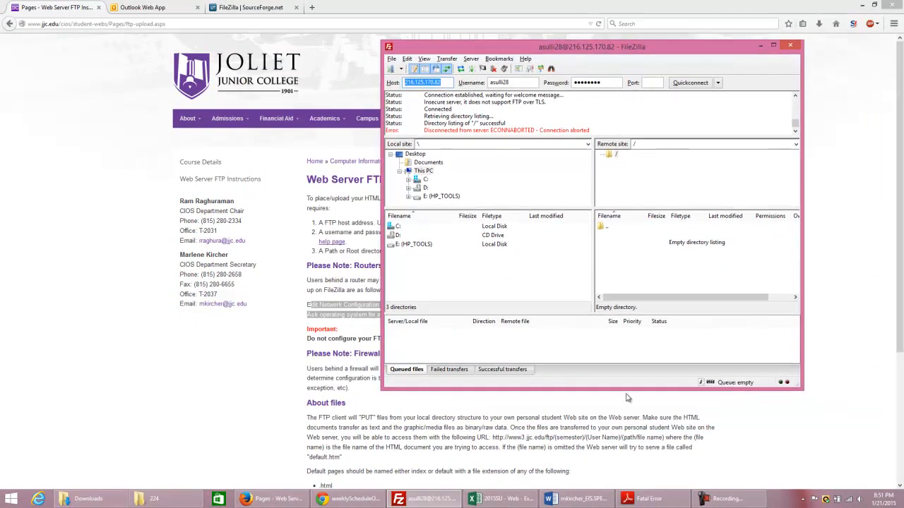
pyautogui.moveTo(626, 389); pyautogui.dragTo(620, 294)
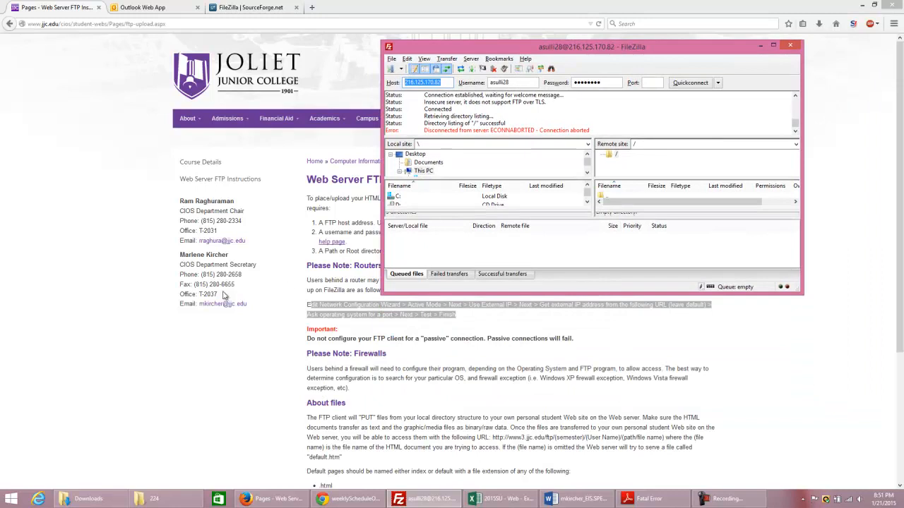
pyautogui.click(303, 313)
pyautogui.hotkey('alt', 'Tab')
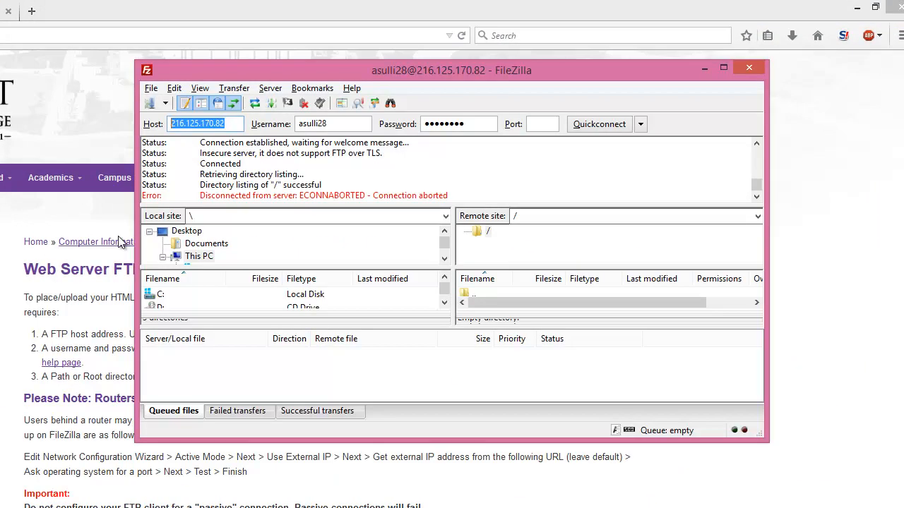
# Start the network configuration wizard, set the default transfer mode to Active, and keep the server's external IP address option for passive mode.
pyautogui.click(173, 89)
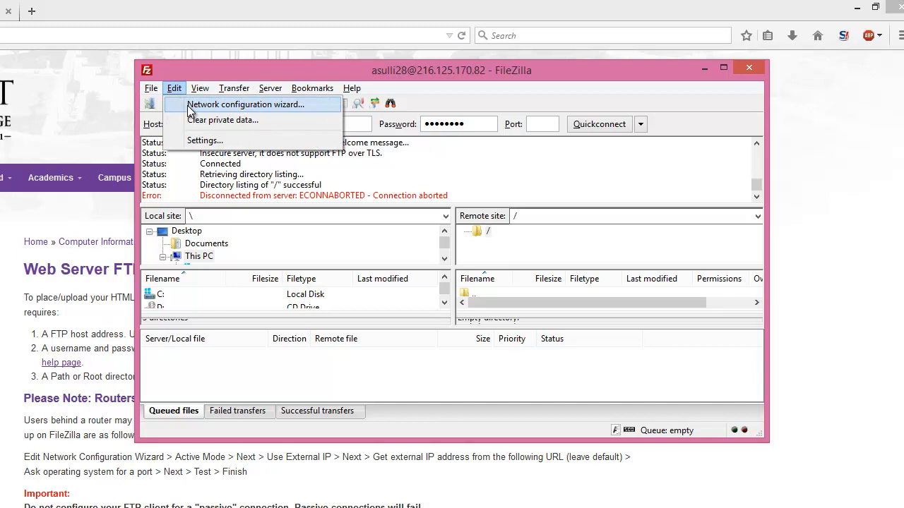
pyautogui.click(189, 106)
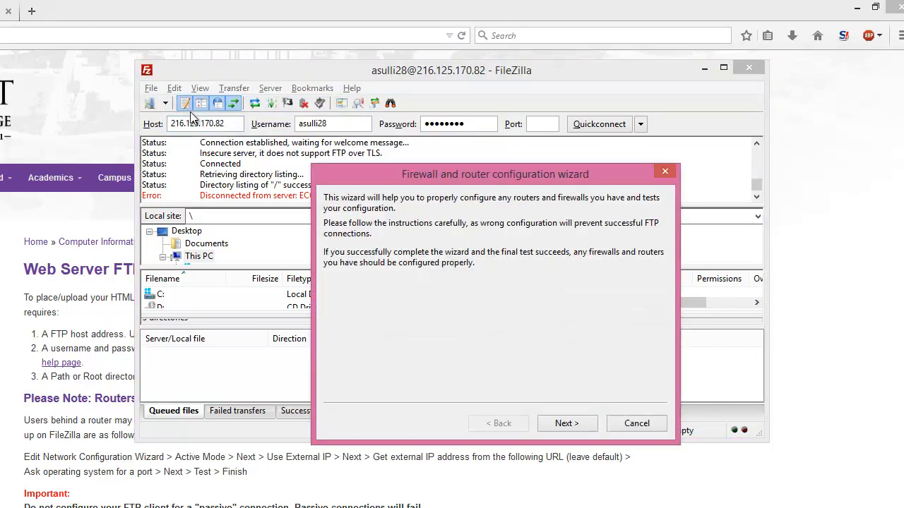
pyautogui.click(567, 424)
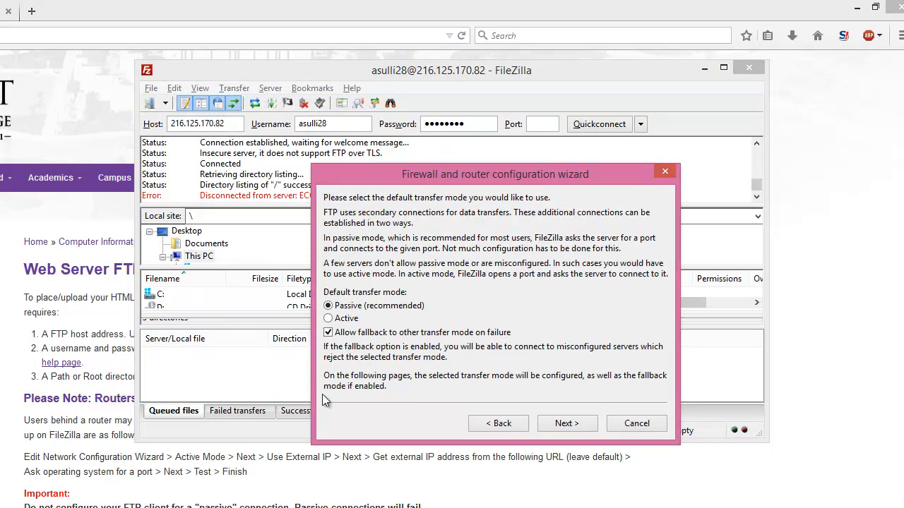
pyautogui.click(328, 319)
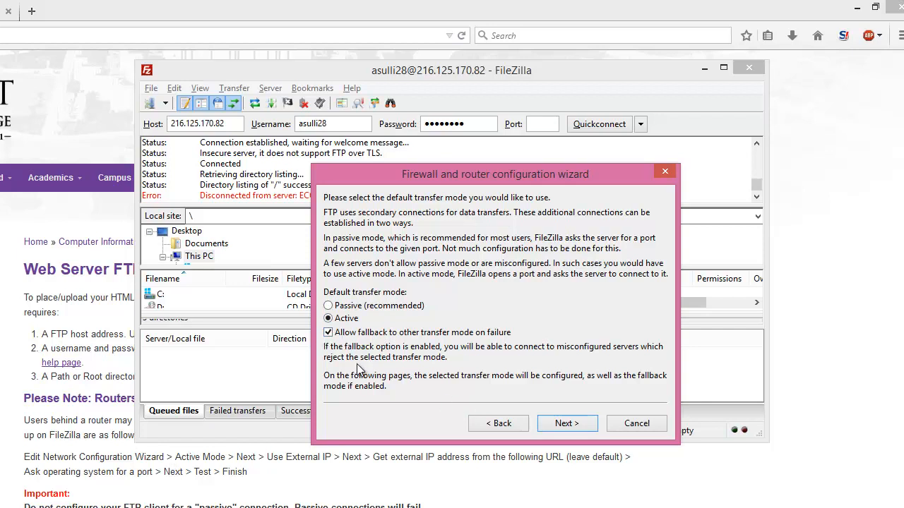
pyautogui.click(575, 426)
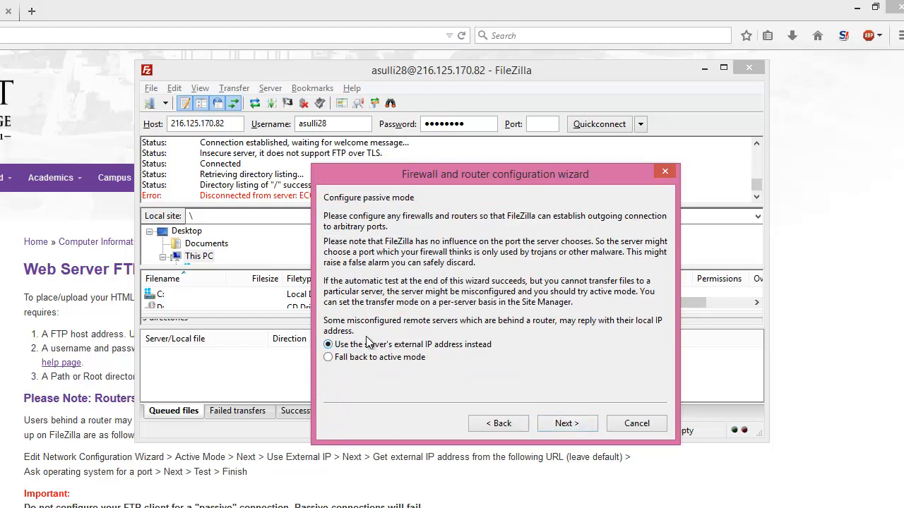
pyautogui.click(568, 425)
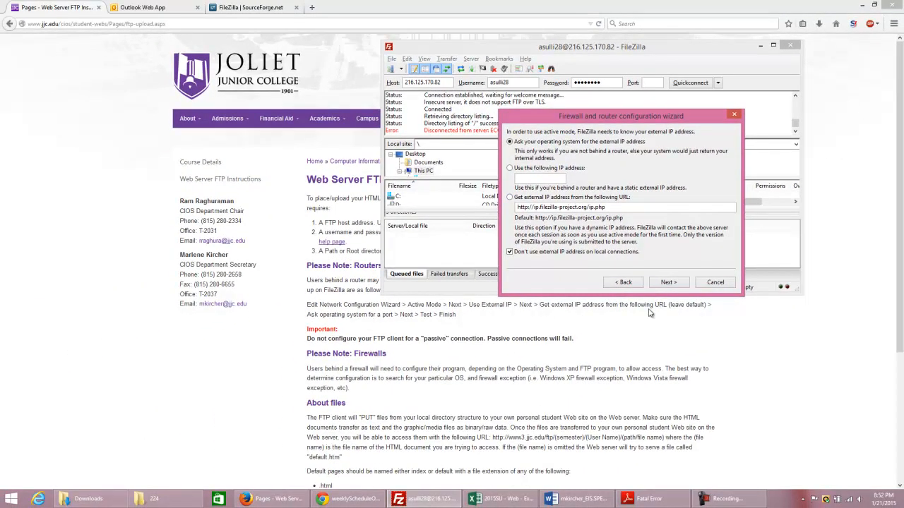
# Check the external IP instruction on the web page and set the wizard to get the external IP address from the default URL.
pyautogui.click(531, 305)
pyautogui.moveTo(539, 305); pyautogui.dragTo(692, 308)
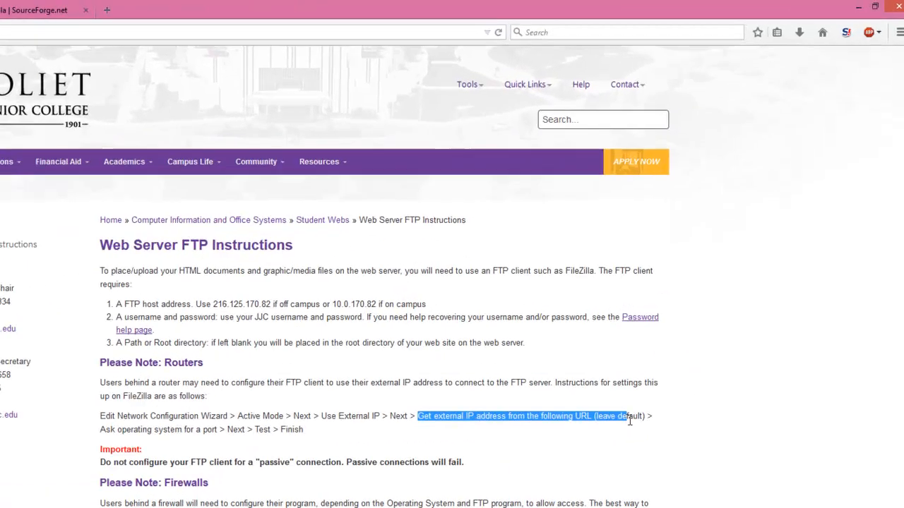
pyautogui.hotkey('alt', 'Tab')
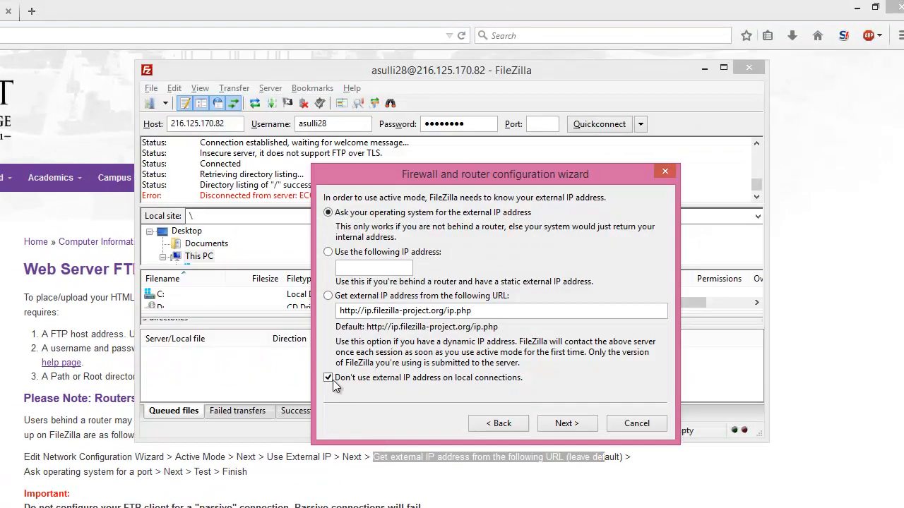
pyautogui.click(329, 296)
pyautogui.click(558, 426)
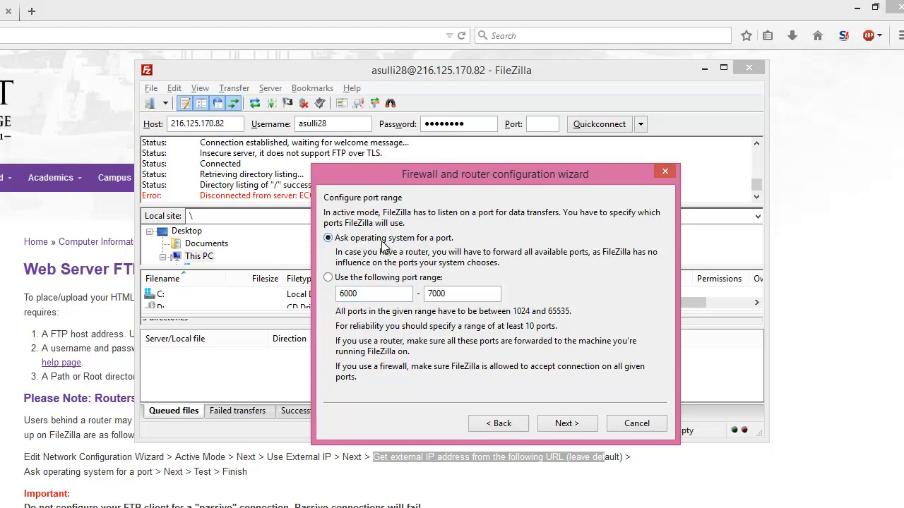
# Keep asking the operating system for a port, run the configuration test, and close the wizard.
pyautogui.click(578, 425)
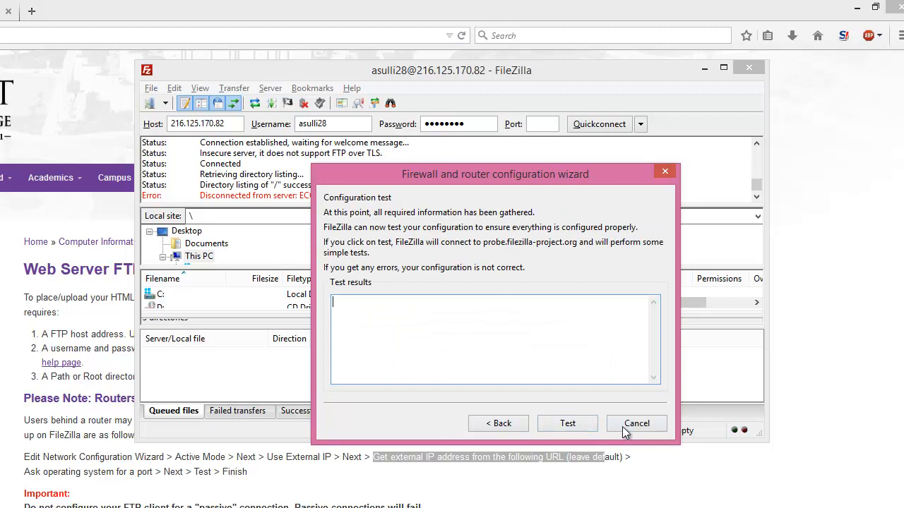
pyautogui.click(568, 425)
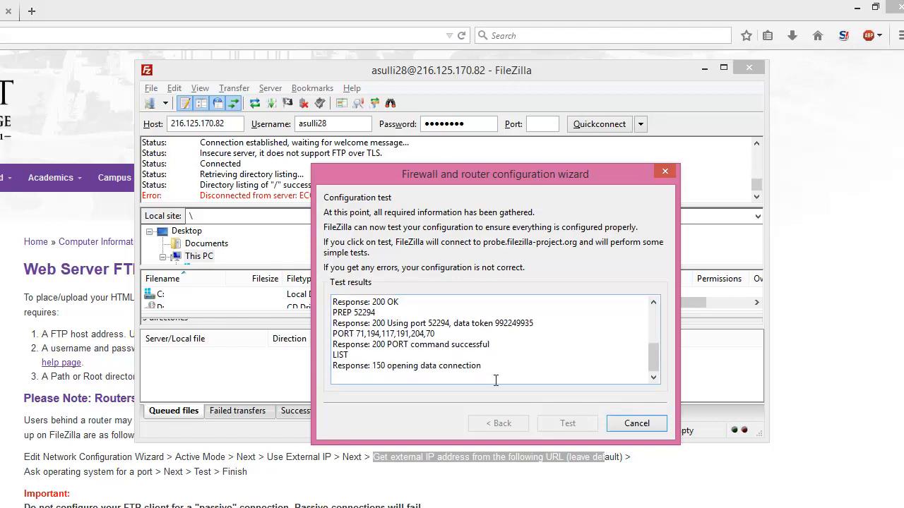
pyautogui.moveTo(413, 344); pyautogui.dragTo(517, 344)
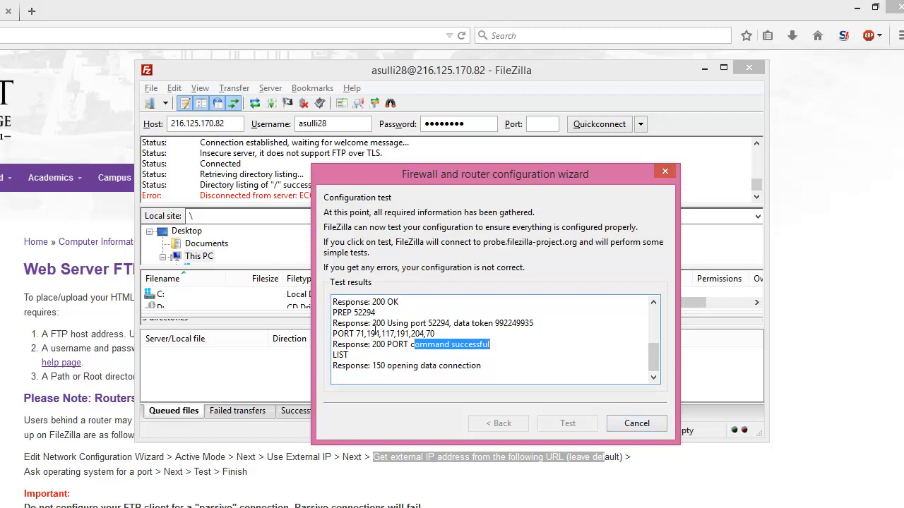
pyautogui.click(635, 424)
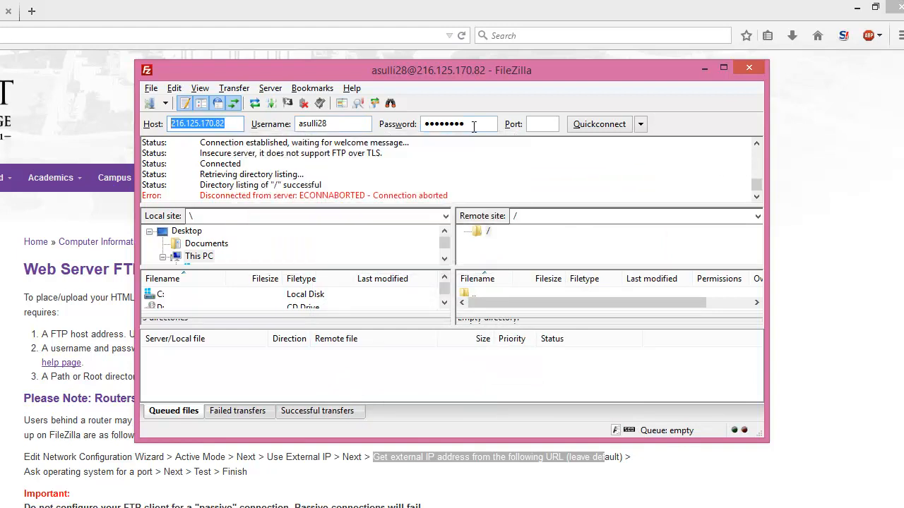
# Quickconnect to 216.125.170.82 in a new tab, and make the FileZilla window and its message log taller.
pyautogui.click(599, 125)
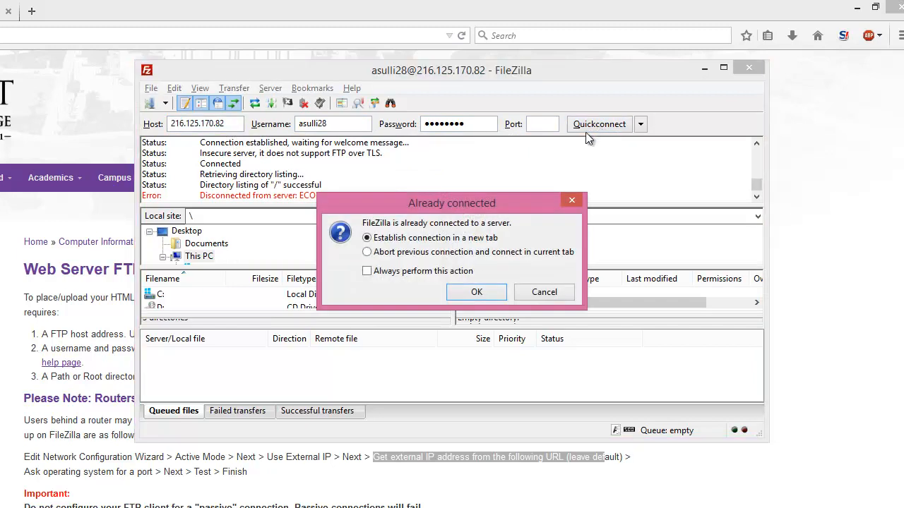
pyautogui.click(474, 292)
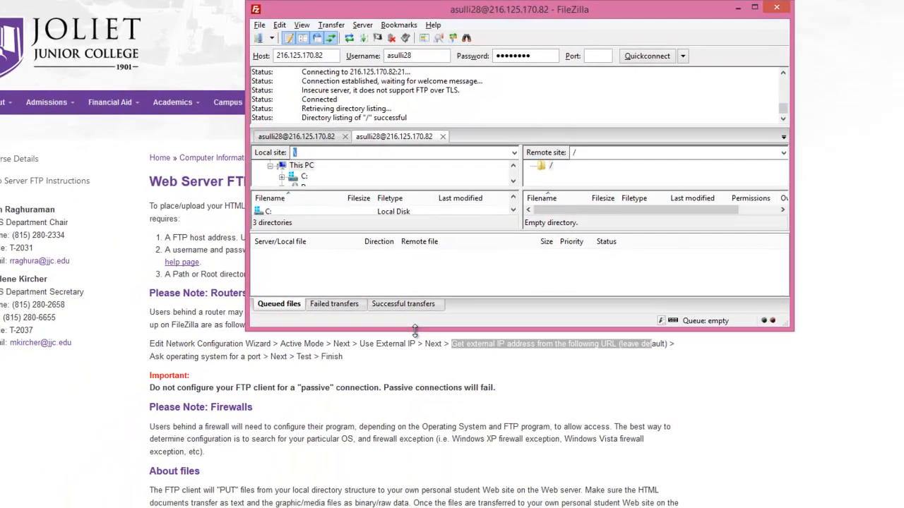
pyautogui.moveTo(331, 442); pyautogui.dragTo(331, 507)
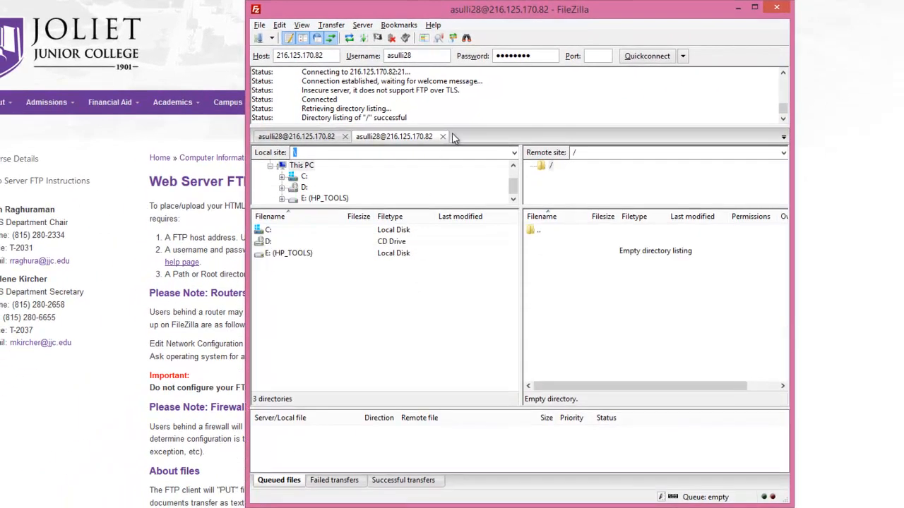
pyautogui.moveTo(457, 129); pyautogui.dragTo(451, 202)
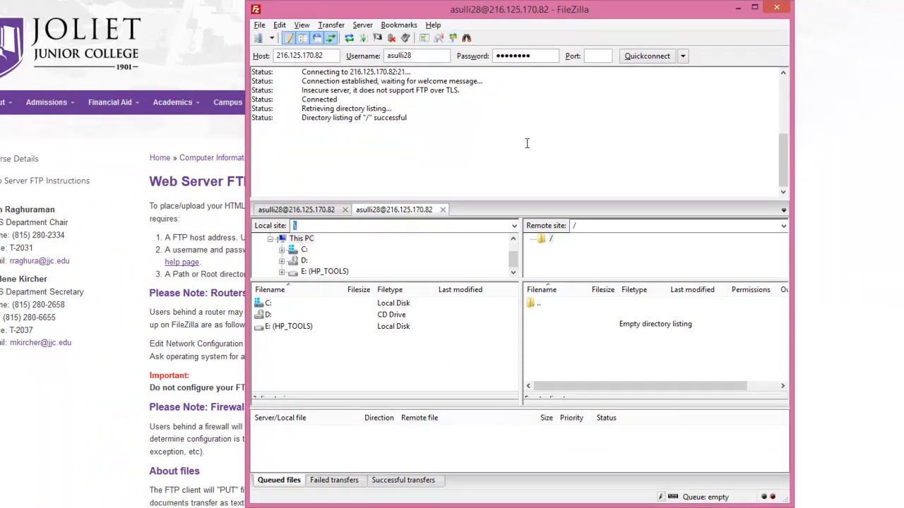
# Highlight the aborted-connection error and the latest directory listing entry in the message log, and widen the FileZilla window.
pyautogui.moveTo(782, 150); pyautogui.dragTo(769, 185)
pyautogui.click(424, 135)
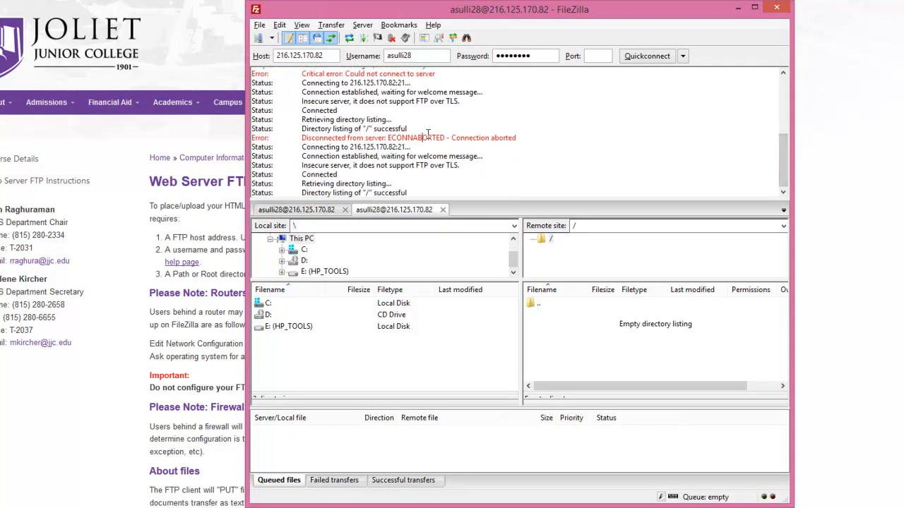
pyautogui.moveTo(424, 135); pyautogui.dragTo(468, 144)
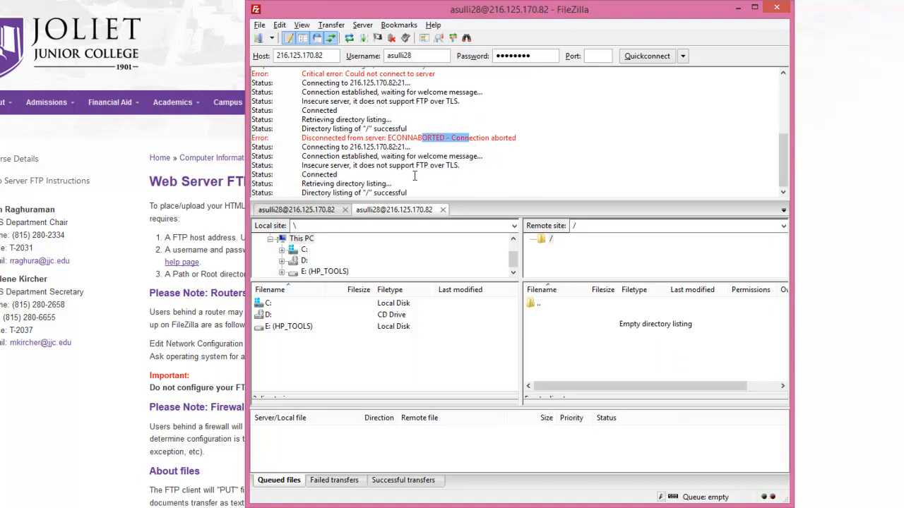
pyautogui.moveTo(411, 193); pyautogui.dragTo(319, 189)
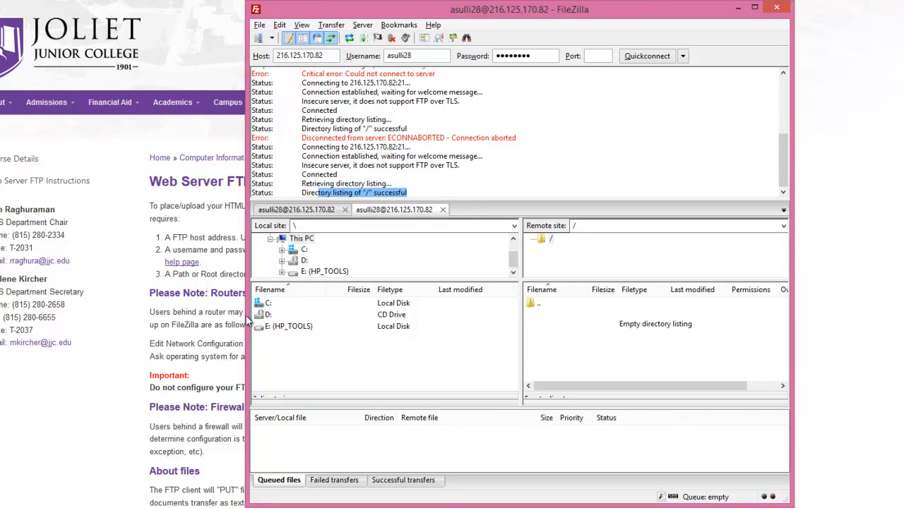
pyautogui.moveTo(247, 226); pyautogui.dragTo(110, 225)
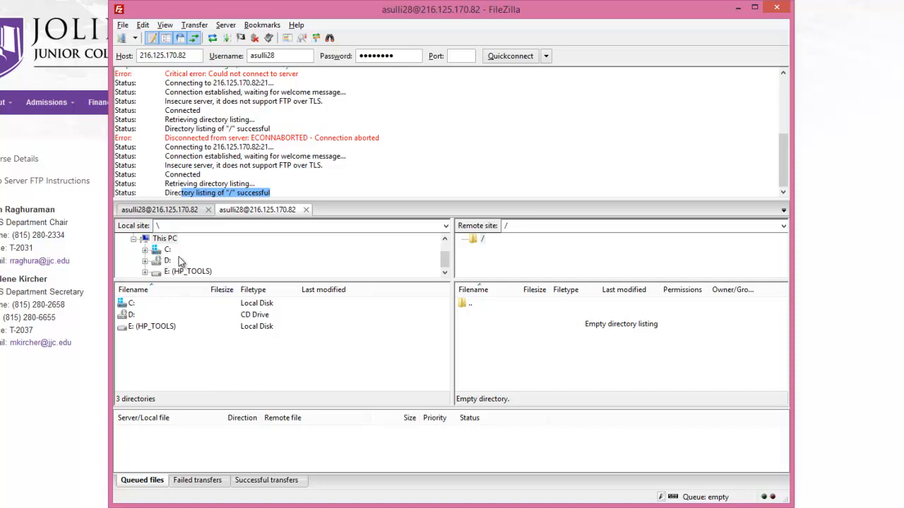
# Browse the local C: drive and look through the contents of its Windows folder.
pyautogui.click(123, 304)
pyautogui.doubleClick(123, 304)
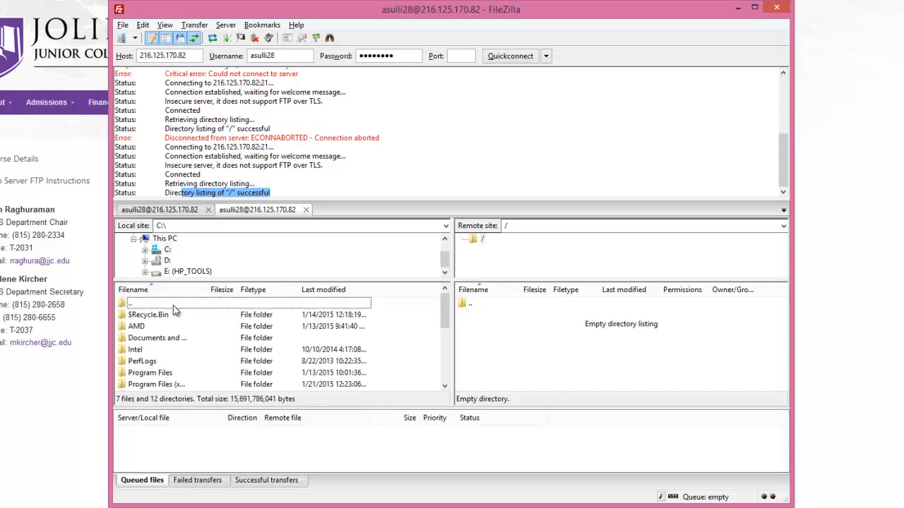
pyautogui.scroll(-4, 188, 350)
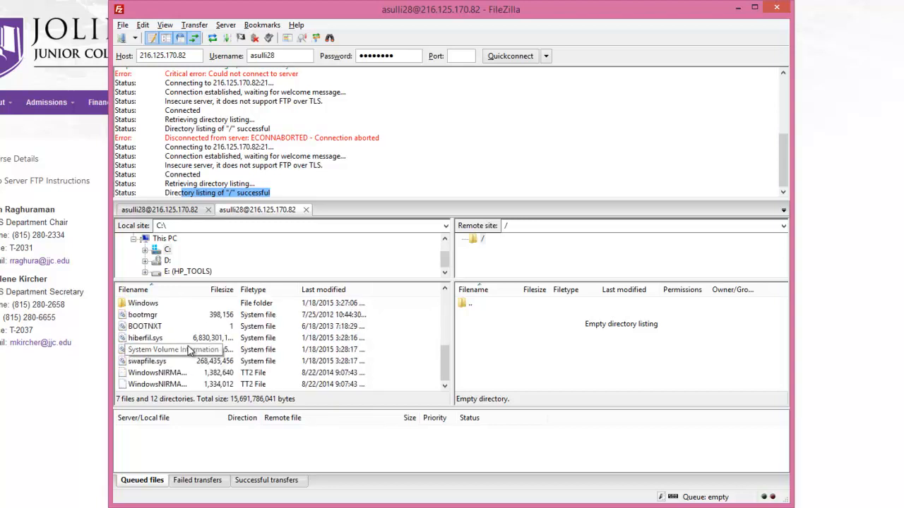
pyautogui.scroll(3, 188, 351)
pyautogui.scroll(-1, 187, 349)
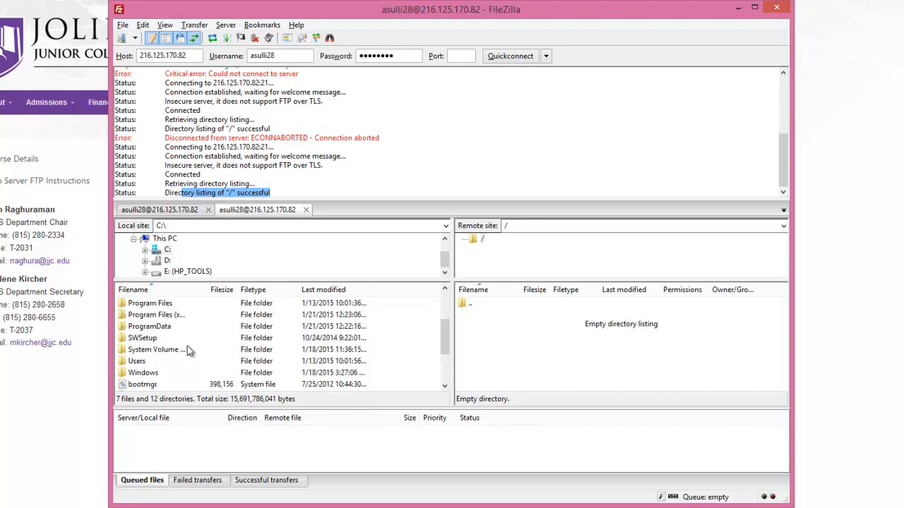
pyautogui.doubleClick(151, 375)
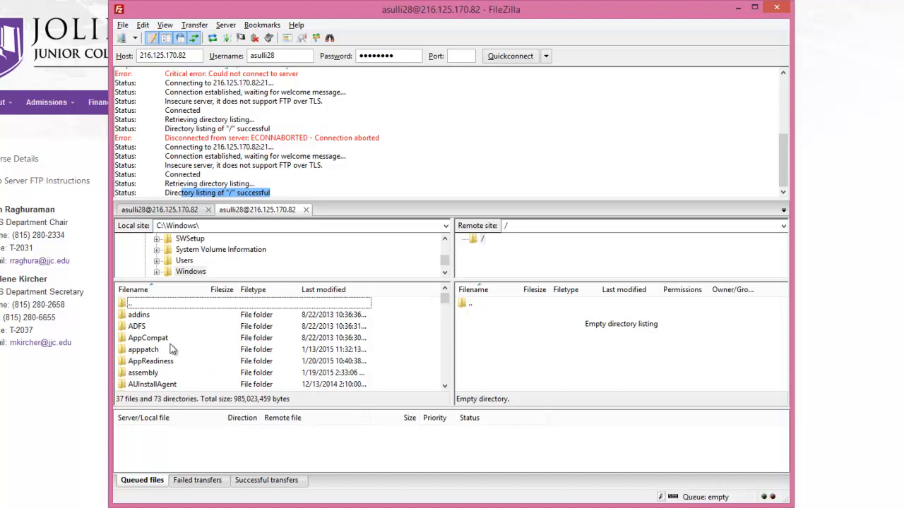
pyautogui.scroll(-5, 174, 350)
pyautogui.scroll(-5, 174, 351)
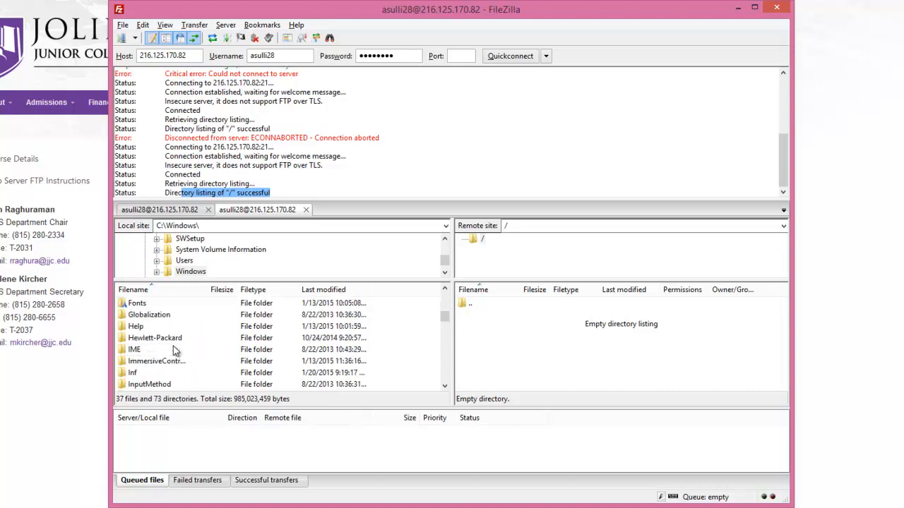
pyautogui.scroll(-10, 175, 351)
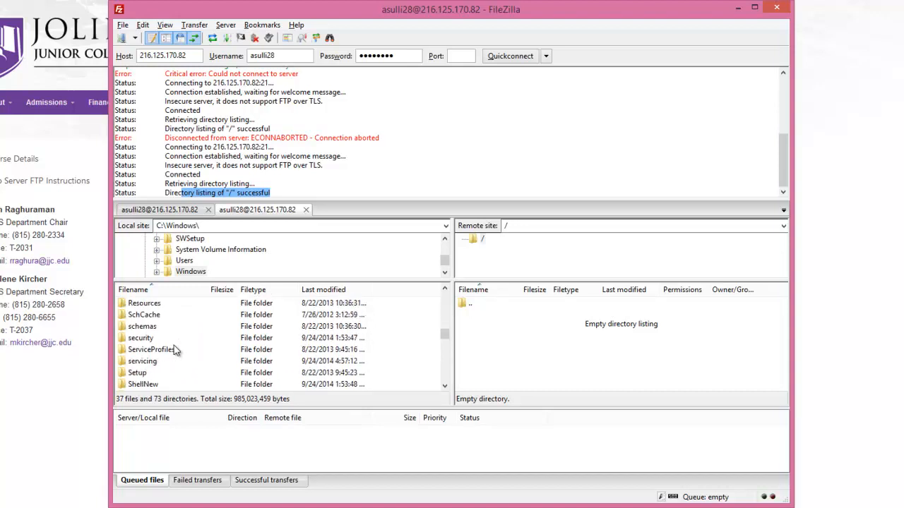
pyautogui.scroll(-5, 174, 350)
pyautogui.scroll(18, 175, 349)
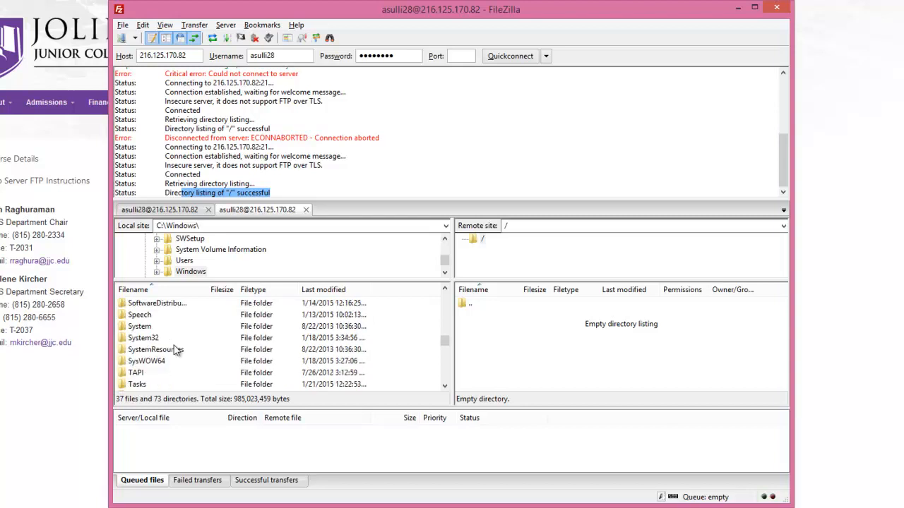
pyautogui.scroll(7, 175, 349)
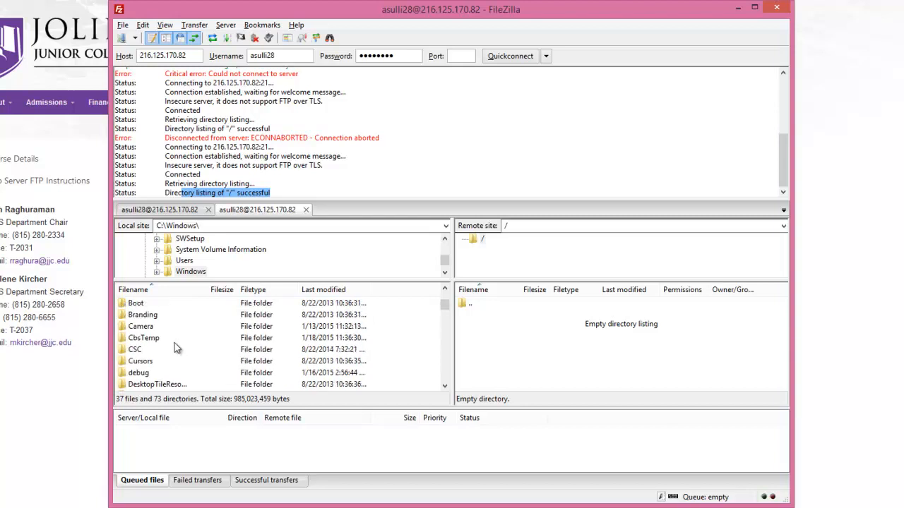
# Switch to the first connection and open the 224 folder inside the local Documents folder.
pyautogui.click(166, 210)
pyautogui.click(166, 250)
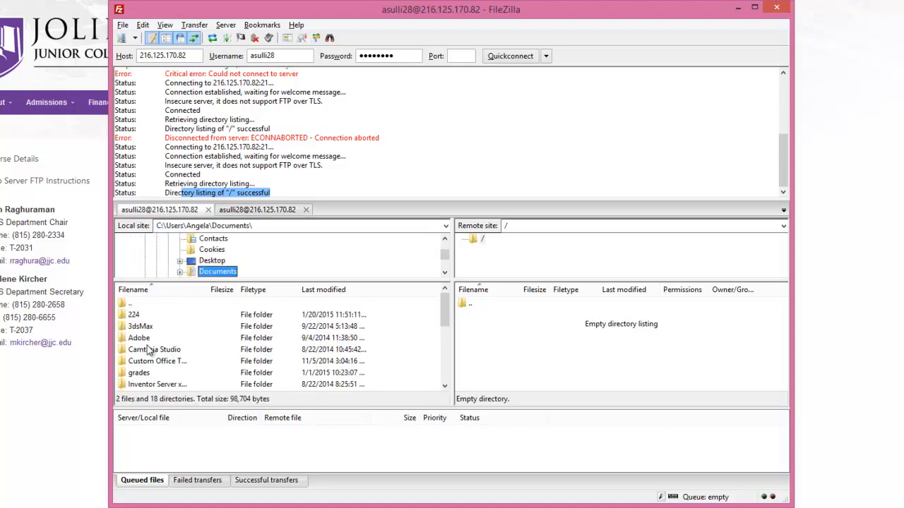
pyautogui.click(129, 315)
pyautogui.doubleClick(130, 315)
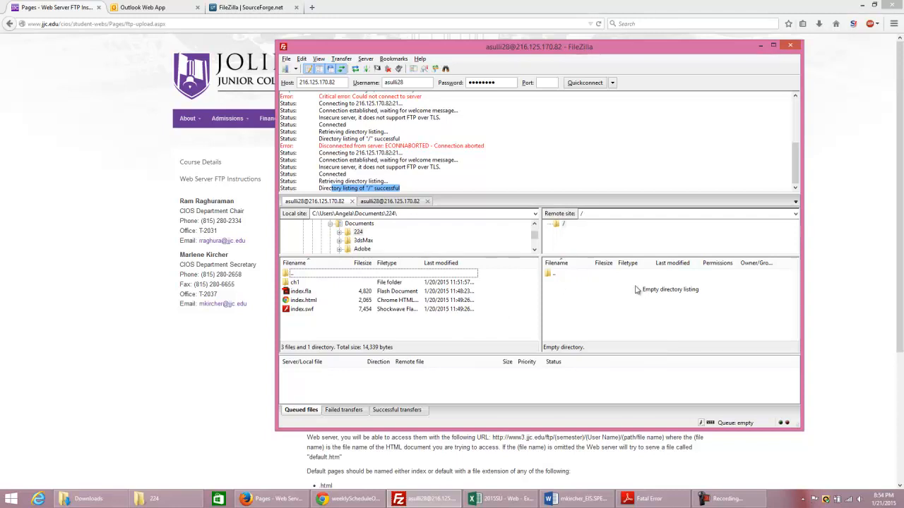
# Upload the ch1 folder, index.fla, index.html and index.swf to the remote root directory, and refresh the remote listing.
pyautogui.click(308, 310)
pyautogui.keyDown('shift'); pyautogui.click(296, 284); pyautogui.keyUp('shift')
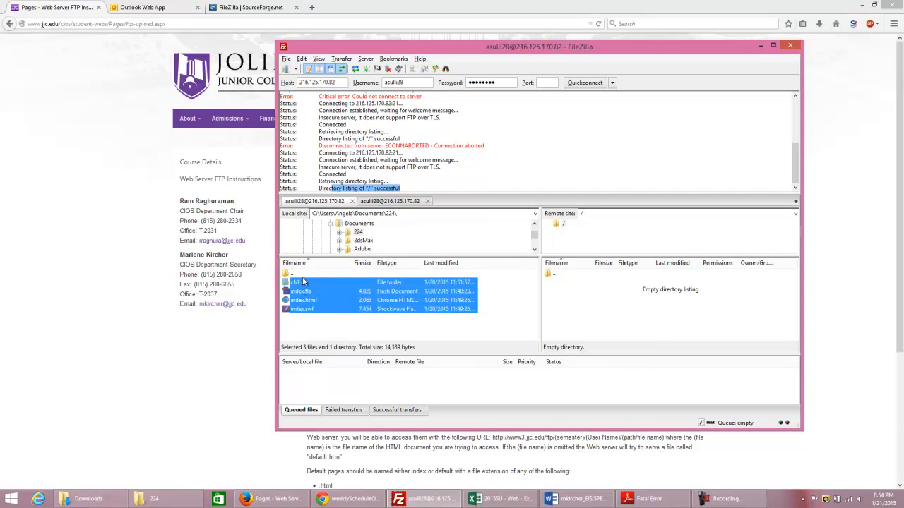
pyautogui.click(309, 311)
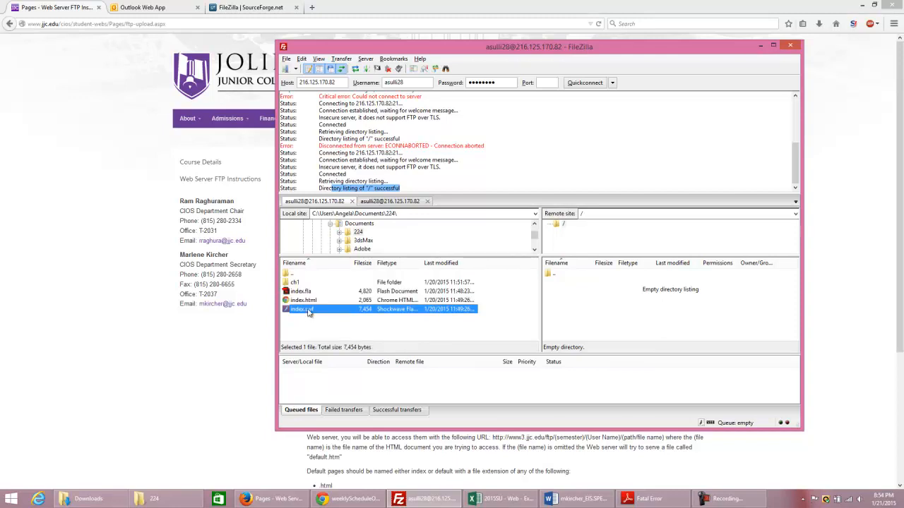
pyautogui.keyDown('shift'); pyautogui.click(308, 301); pyautogui.keyUp('shift')
pyautogui.keyDown('shift'); pyautogui.click(307, 292); pyautogui.keyUp('shift')
pyautogui.keyDown('shift'); pyautogui.click(305, 283); pyautogui.keyUp('shift')
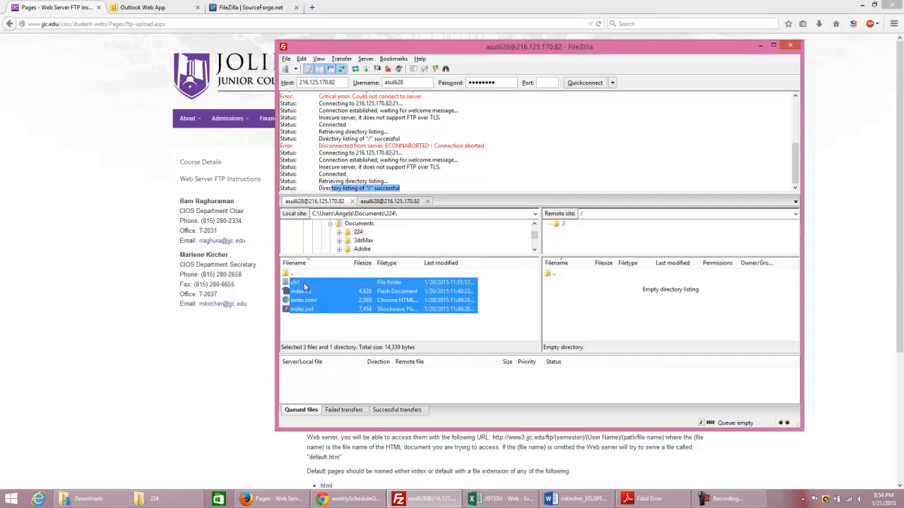
pyautogui.rightClick(338, 300)
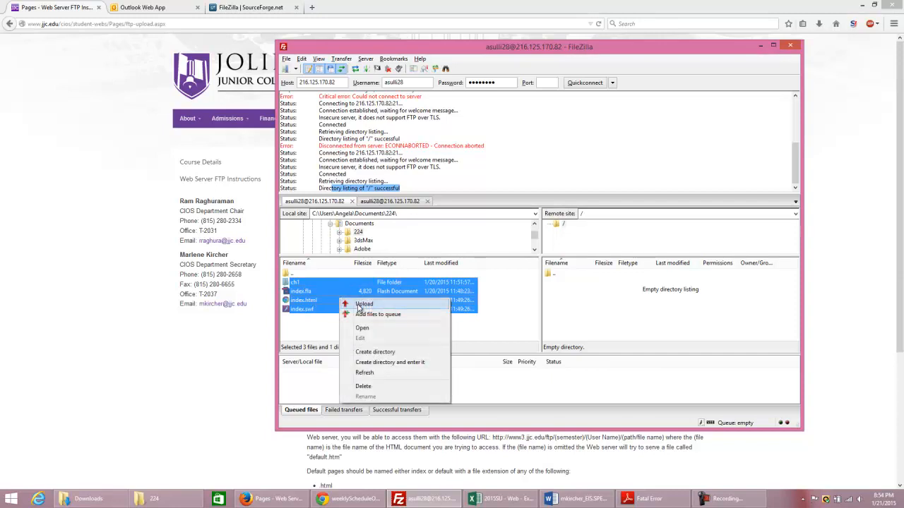
pyautogui.click(360, 304)
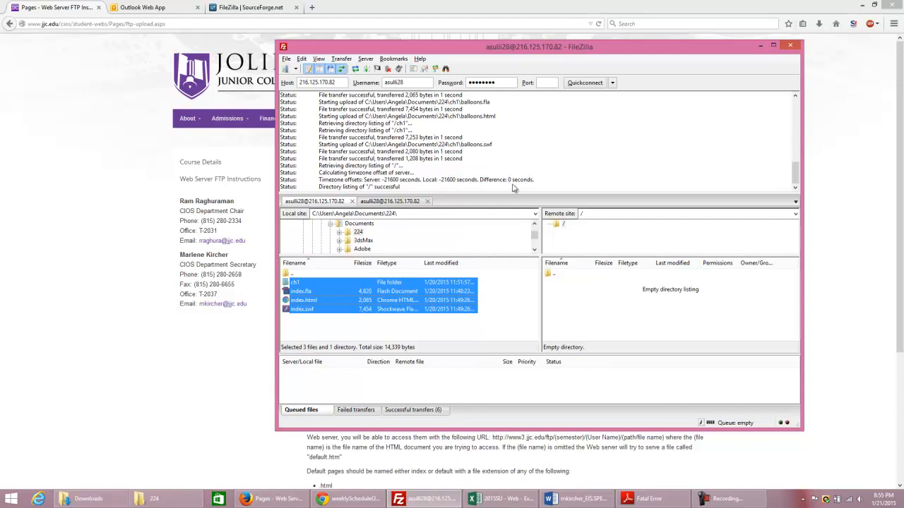
pyautogui.click(574, 322)
pyautogui.press('F5')
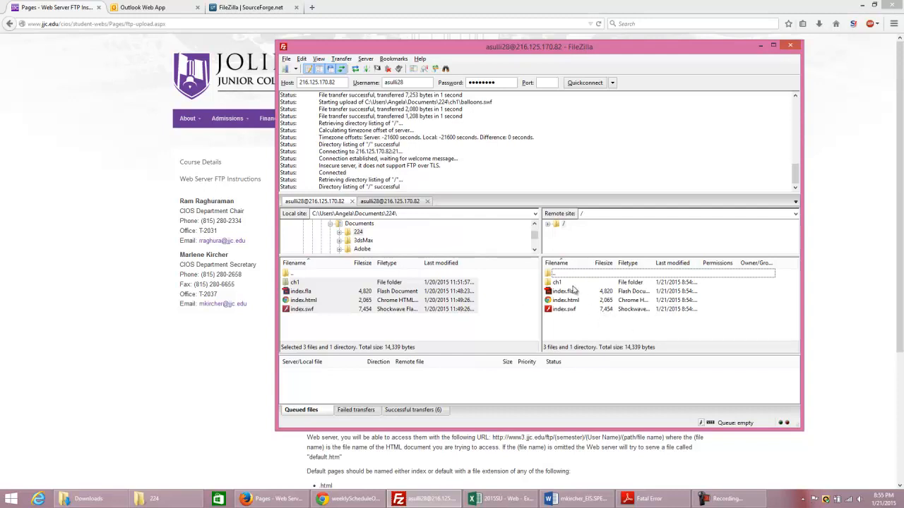
# In the browser, return to Student Webs, open the SP15 CIS 224-Q1 Web Animation course, and view the instructor's own student web site.
pyautogui.click(154, 373)
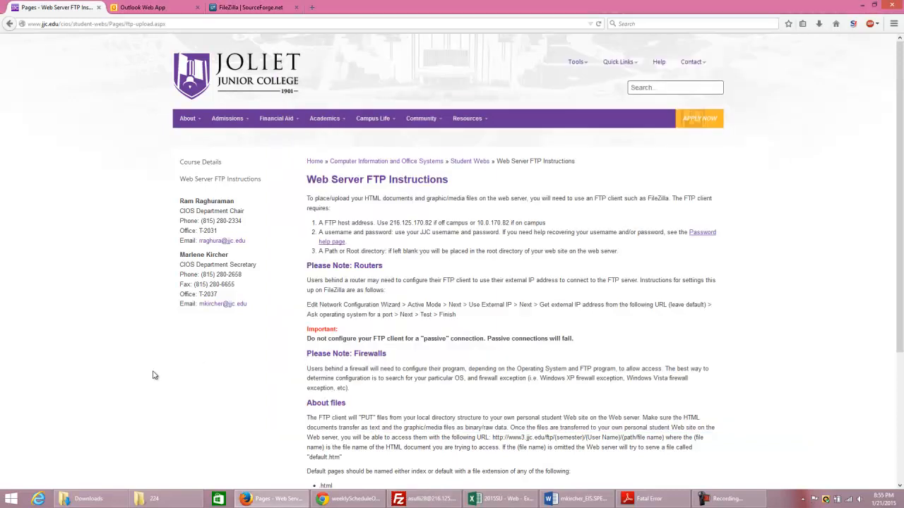
pyautogui.click(9, 23)
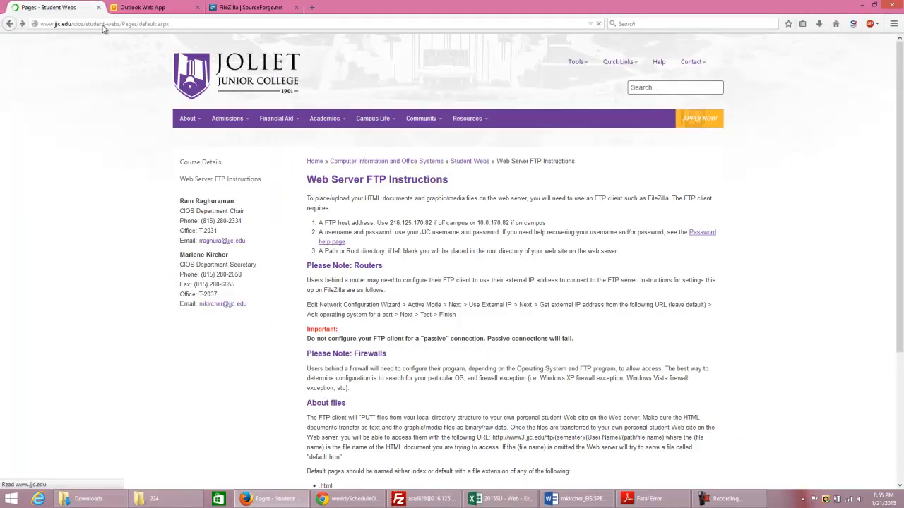
pyautogui.moveTo(226, 118)
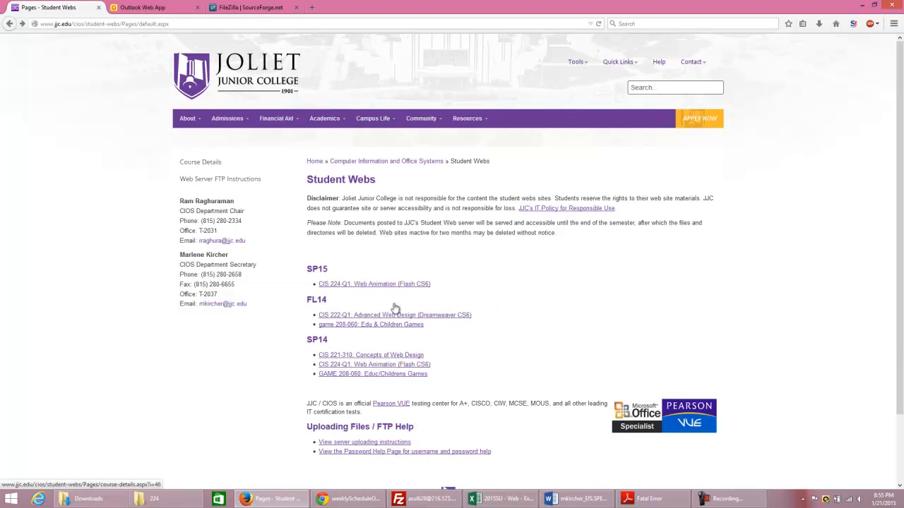
pyautogui.click(373, 284)
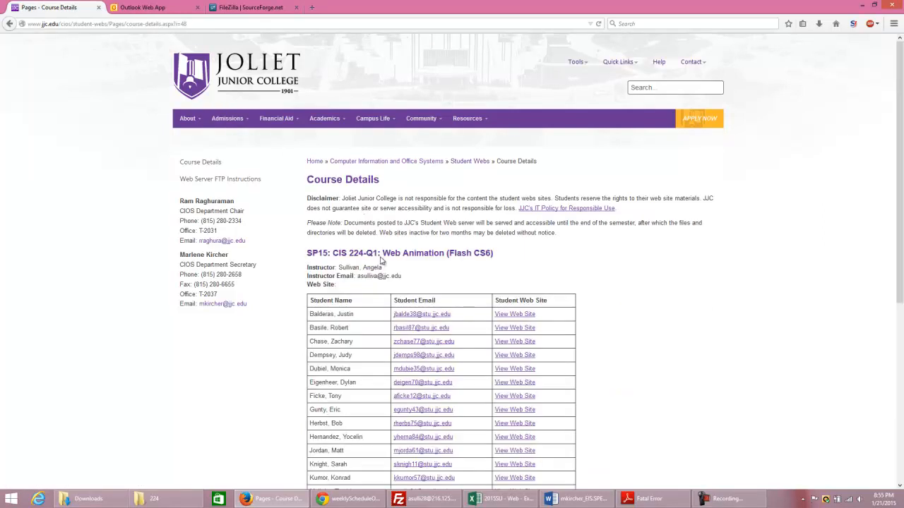
pyautogui.scroll(-4, 380, 270)
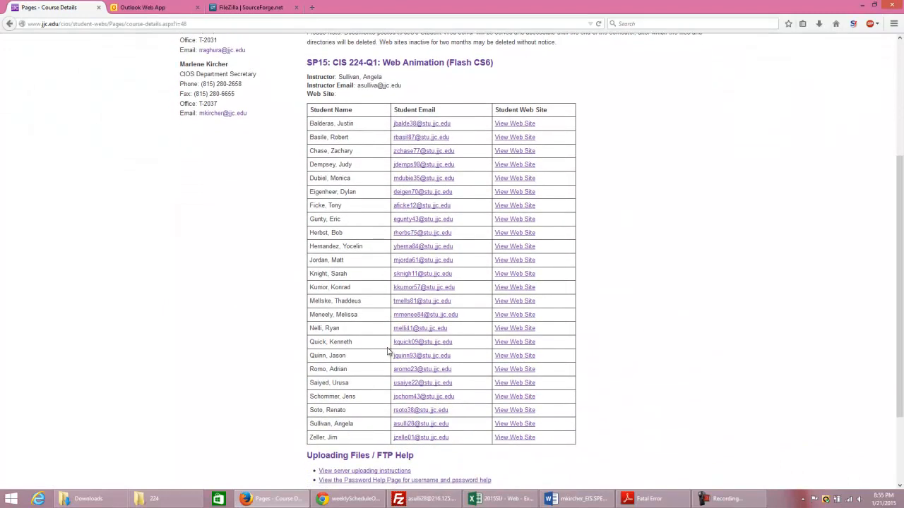
pyautogui.click(517, 425)
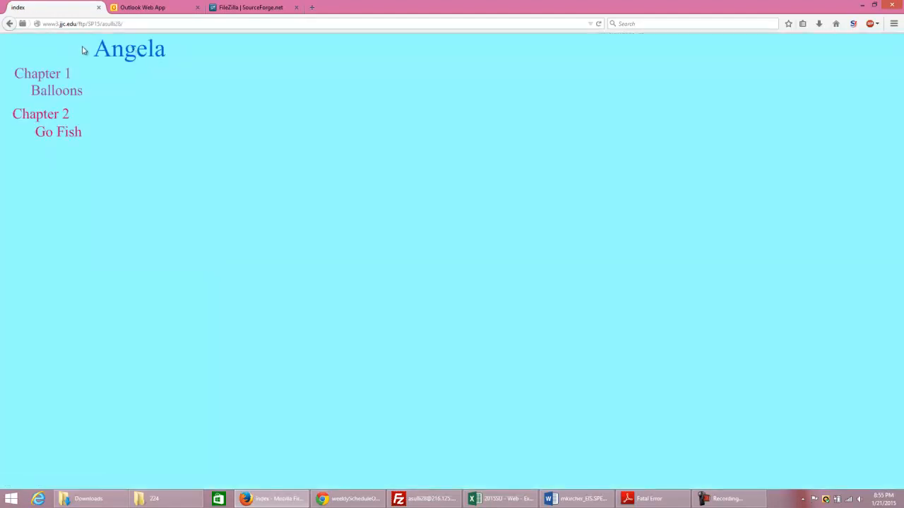
# Highlight the username folder in the site's address, and open the Chapter 1 Balloons page.
pyautogui.moveTo(126, 23); pyautogui.dragTo(97, 24)
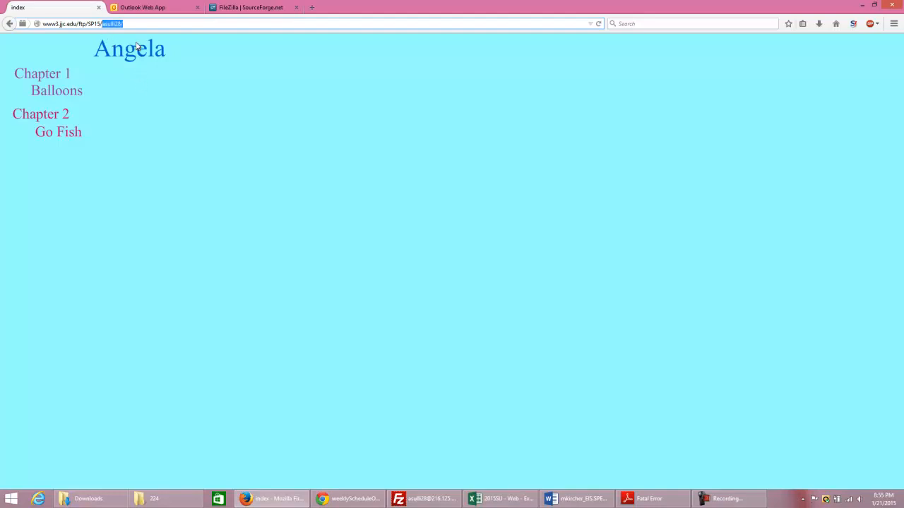
pyautogui.click(125, 23)
pyautogui.click(58, 95)
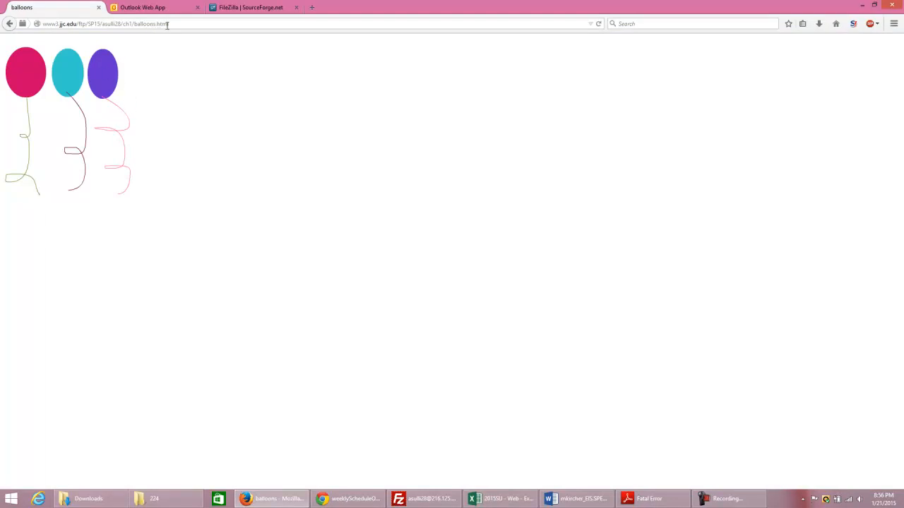
# View the balloons page's source in an enlarged window and highlight the balloons.swf movie value on line 28.
pyautogui.rightClick(417, 69)
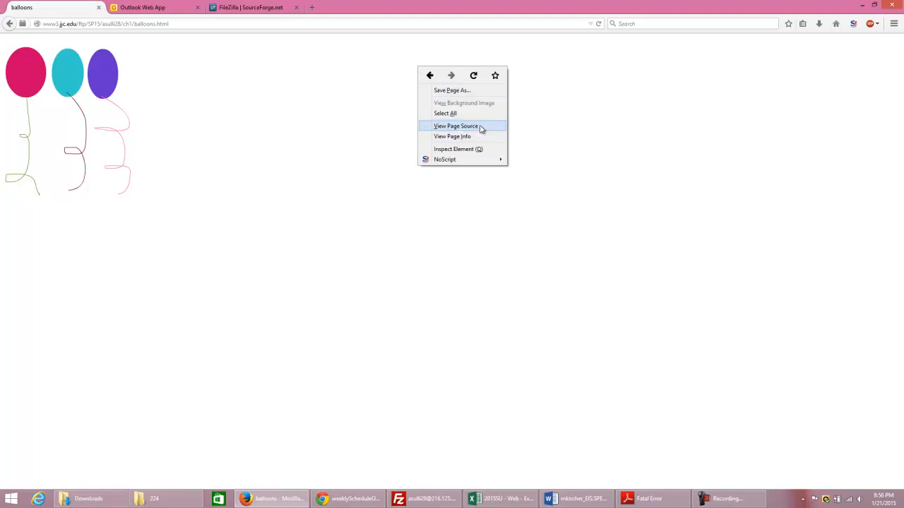
pyautogui.click(455, 126)
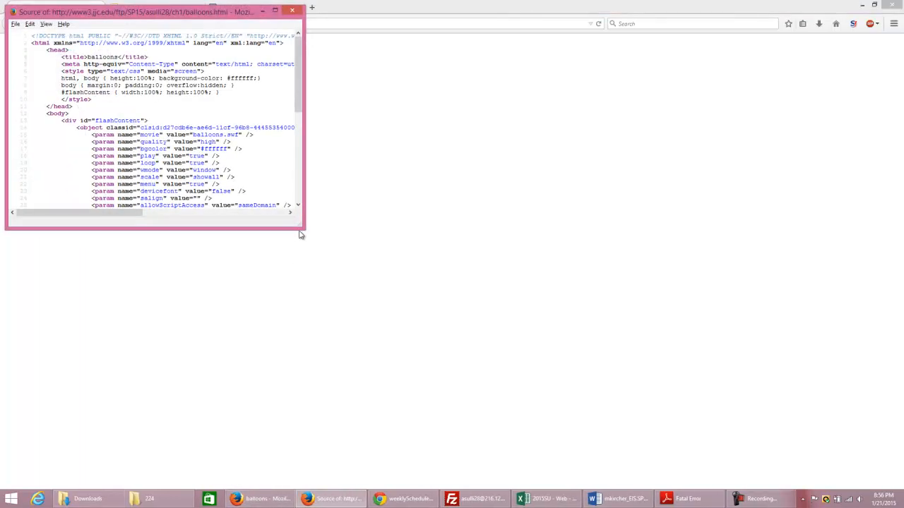
pyautogui.moveTo(301, 230); pyautogui.dragTo(426, 461)
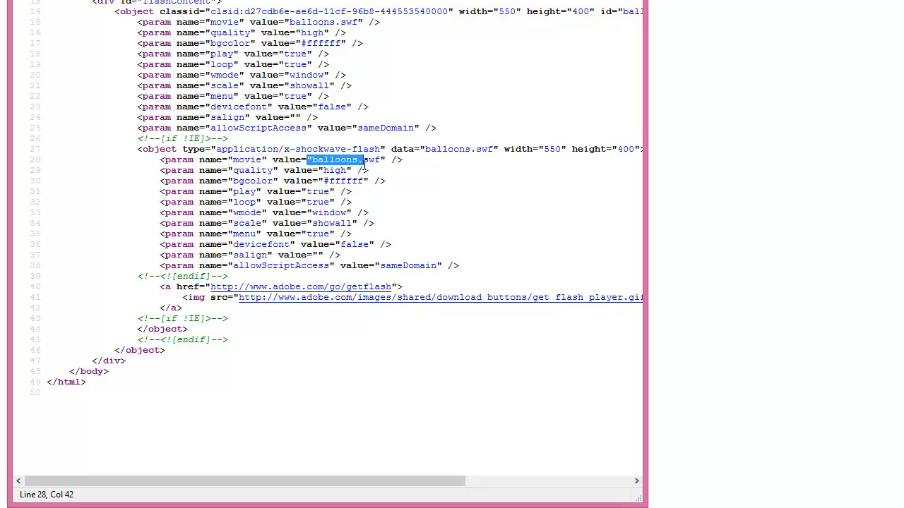
pyautogui.moveTo(365, 161); pyautogui.dragTo(376, 164)
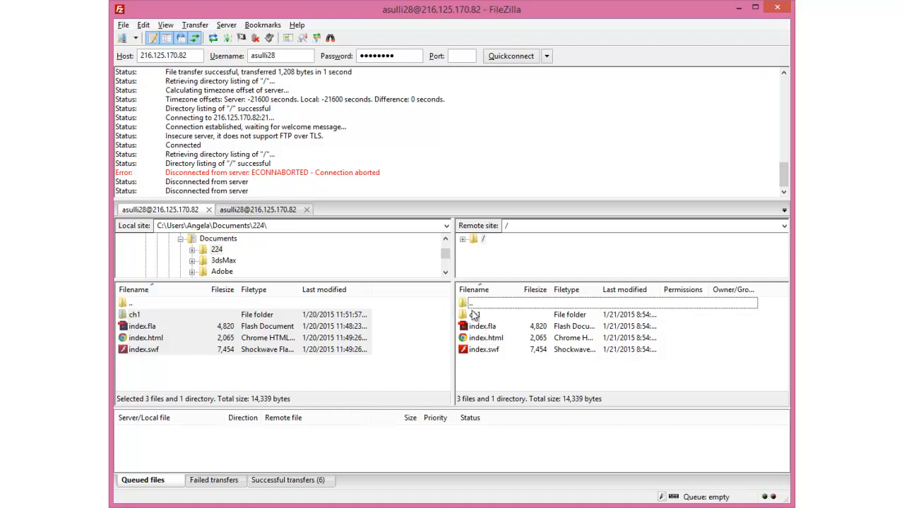
# Switch to FileZilla, open the remote ch1 folder, and select the balloons Shockwave file.
pyautogui.doubleClick(474, 316)
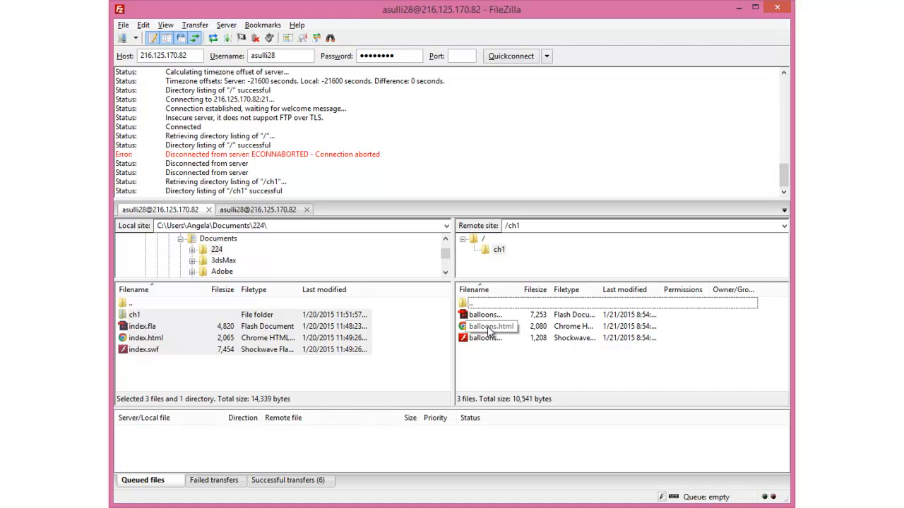
pyautogui.click(486, 339)
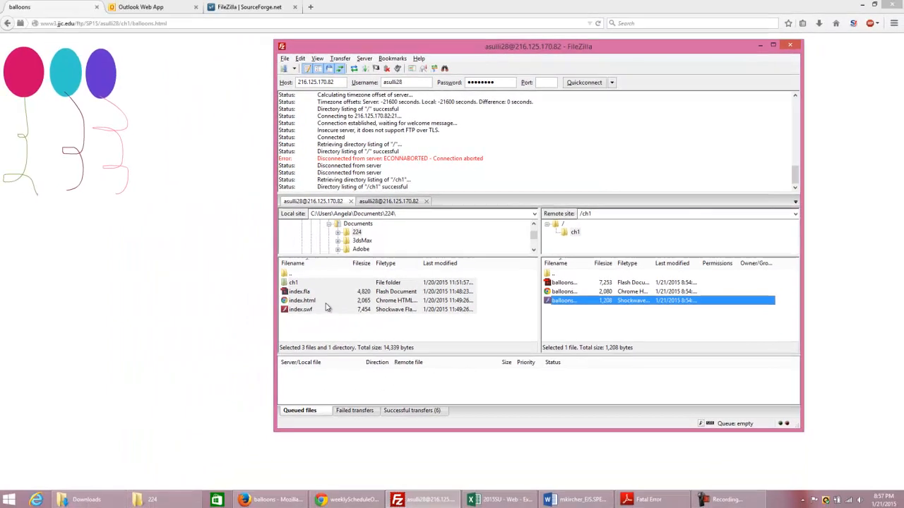
# Back in the browser, return to the index page, open the Chapter 2 Go Fish link, and highlight the fish file name in the address.
pyautogui.click(173, 250)
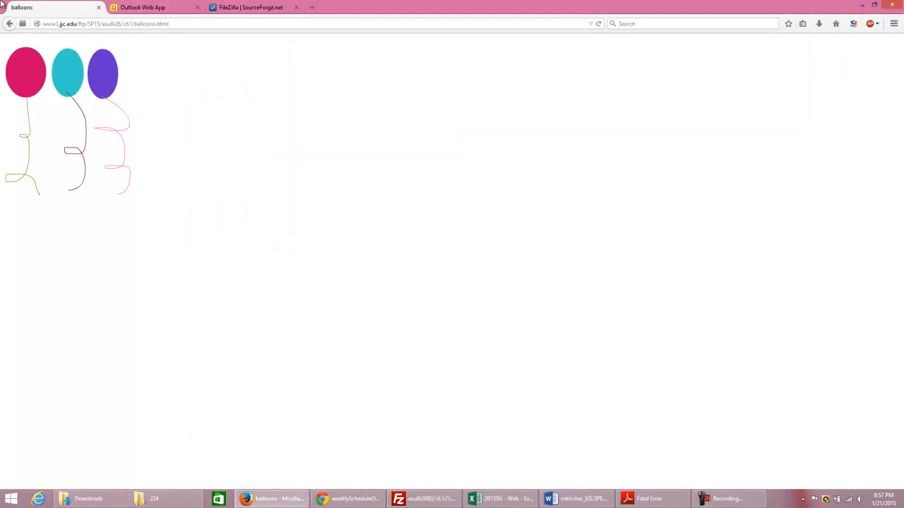
pyautogui.click(9, 24)
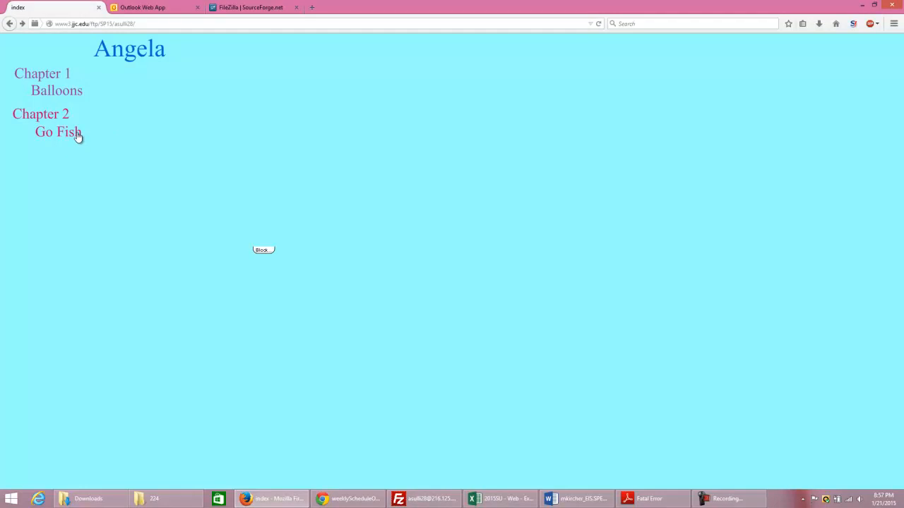
pyautogui.click(79, 136)
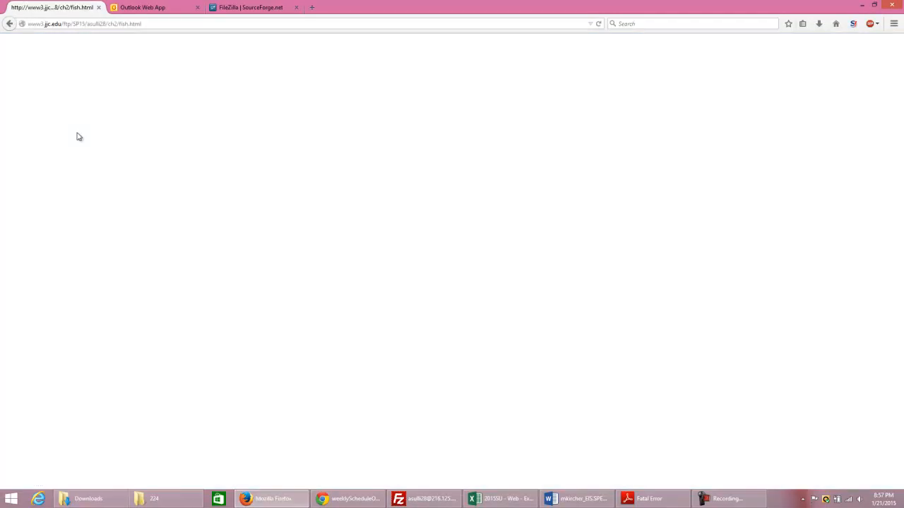
pyautogui.click(124, 23)
pyautogui.moveTo(119, 24); pyautogui.dragTo(132, 23)
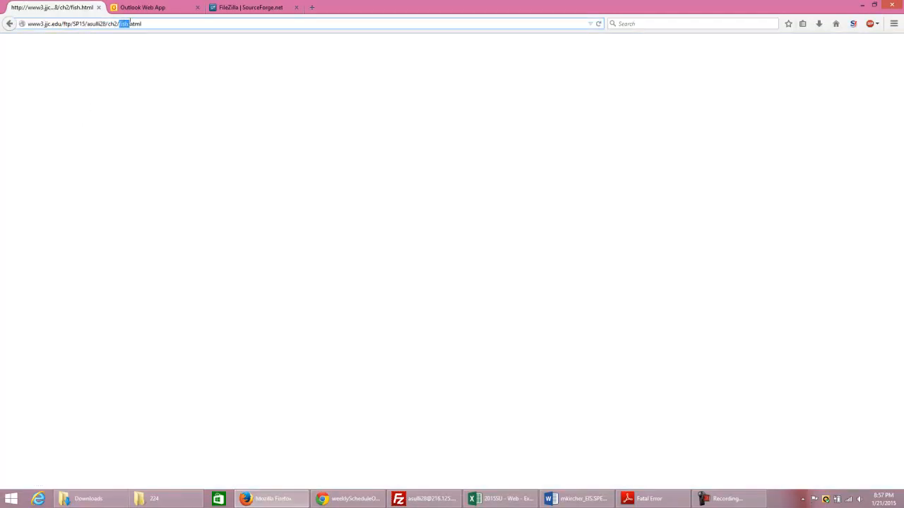